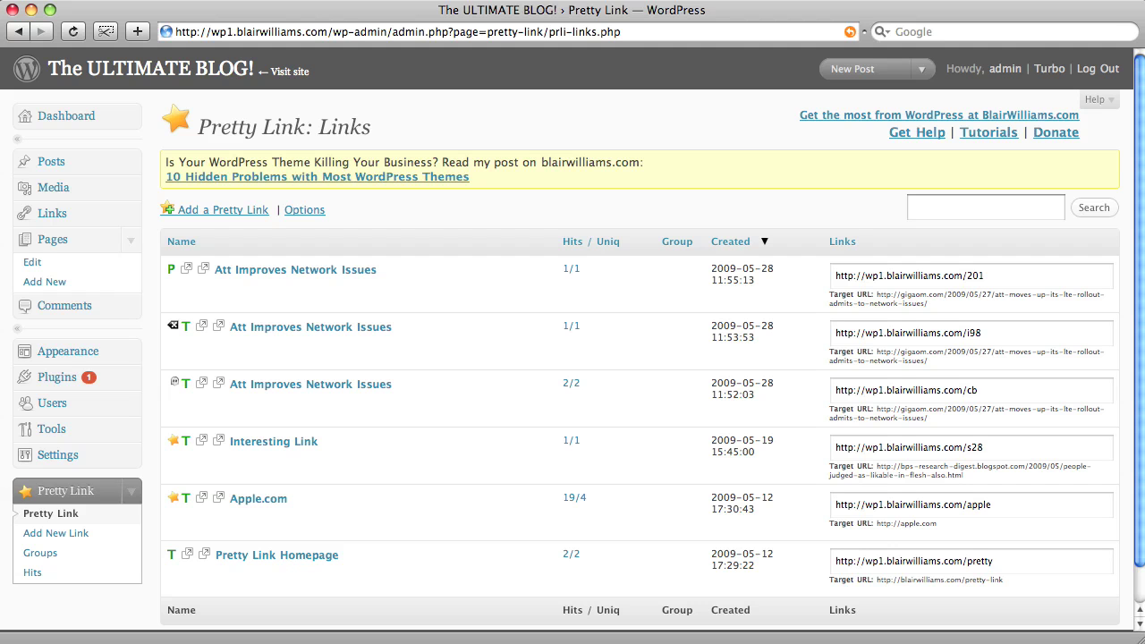
pyautogui.click(234, 212)
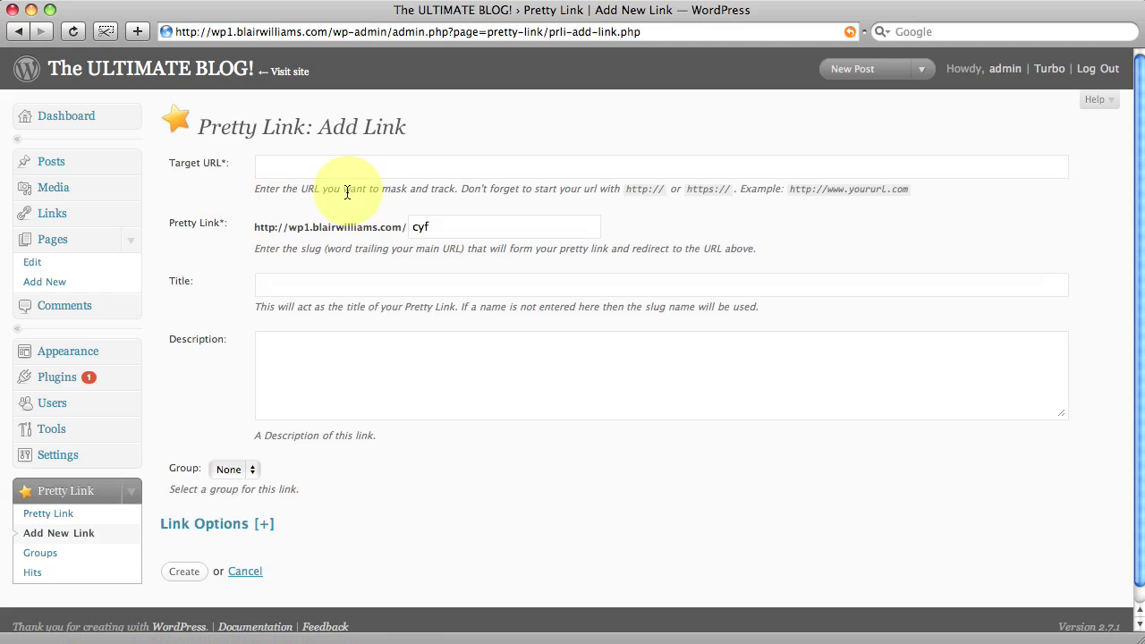
pyautogui.click(346, 177)
pyautogui.write('ht')
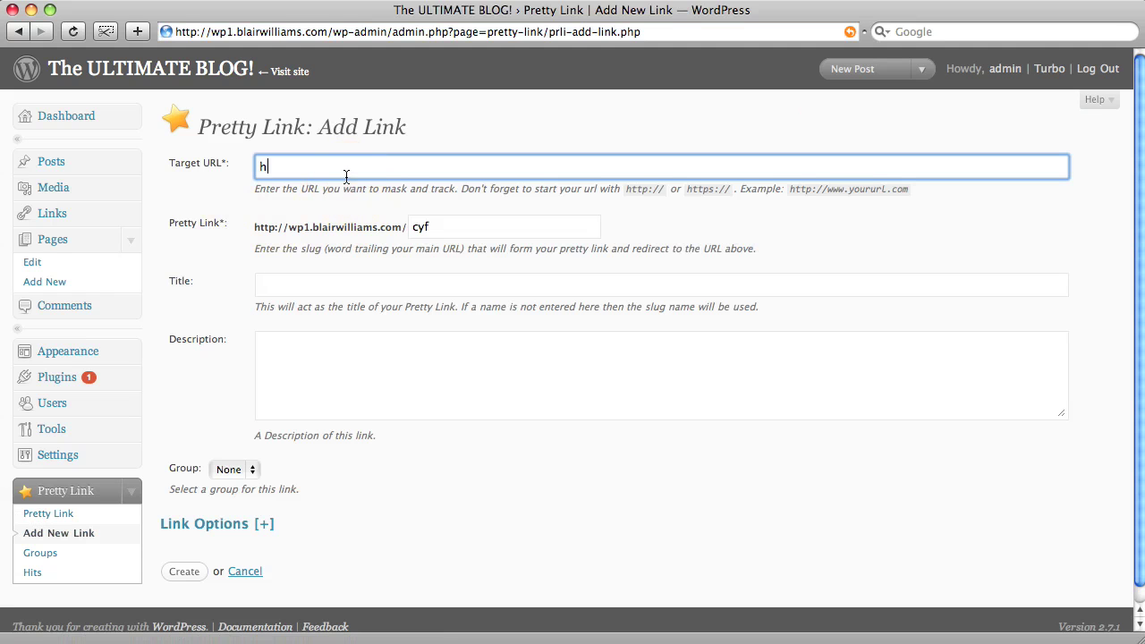
pyautogui.press('Down')
pyautogui.press('Down')
pyautogui.press('Return')
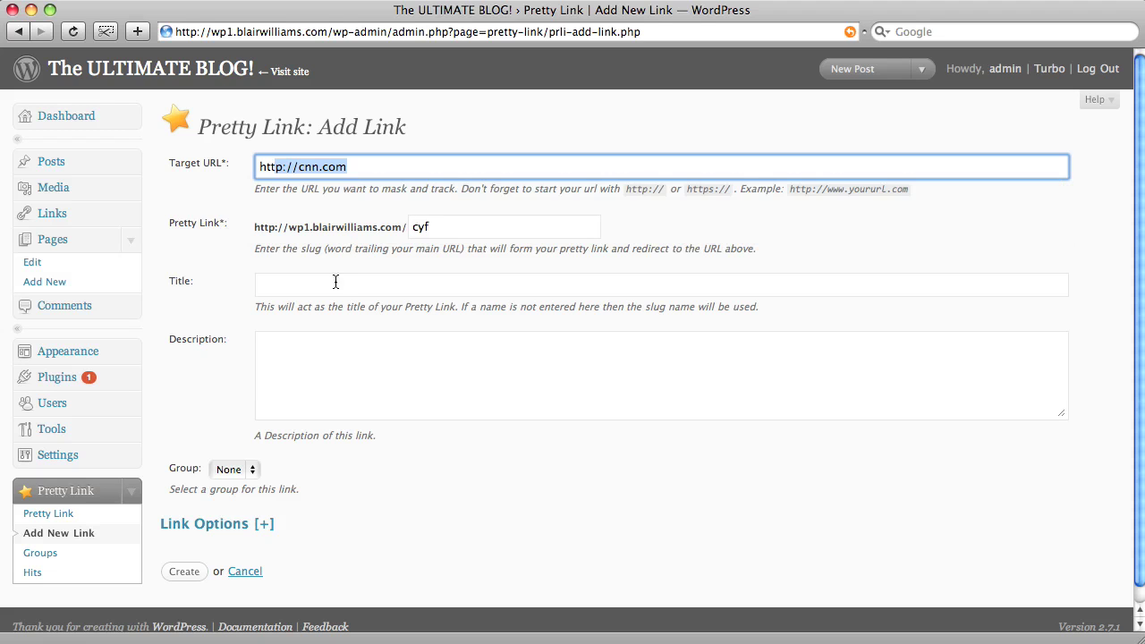
pyautogui.click(335, 283)
pyautogui.write('CNN')
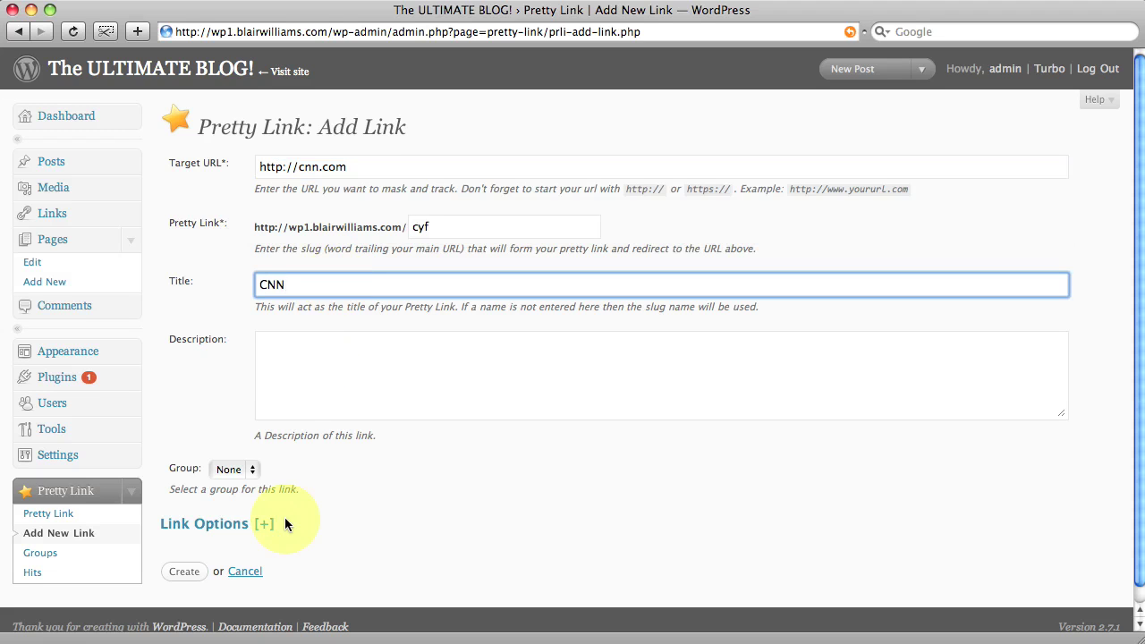
# Turn off tracking for the CNN link in its link options and create the link.
pyautogui.scroll(-1, 284, 517)
pyautogui.click(284, 517)
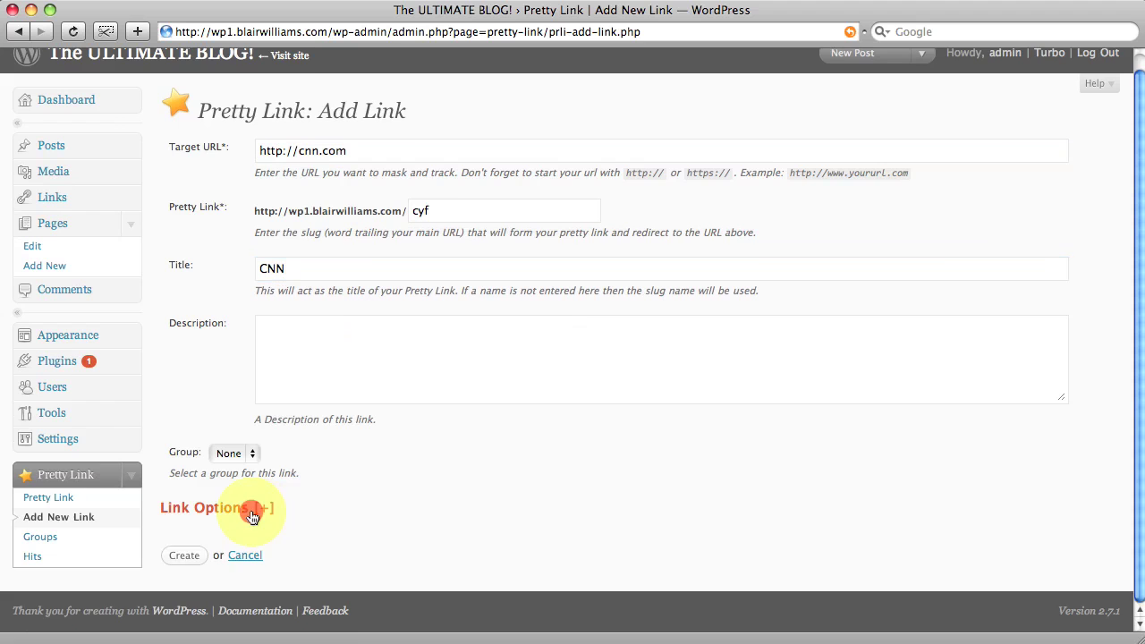
pyautogui.scroll(-5, 362, 476)
pyautogui.click(185, 433)
pyautogui.scroll(-1, 188, 532)
pyautogui.scroll(-2, 204, 554)
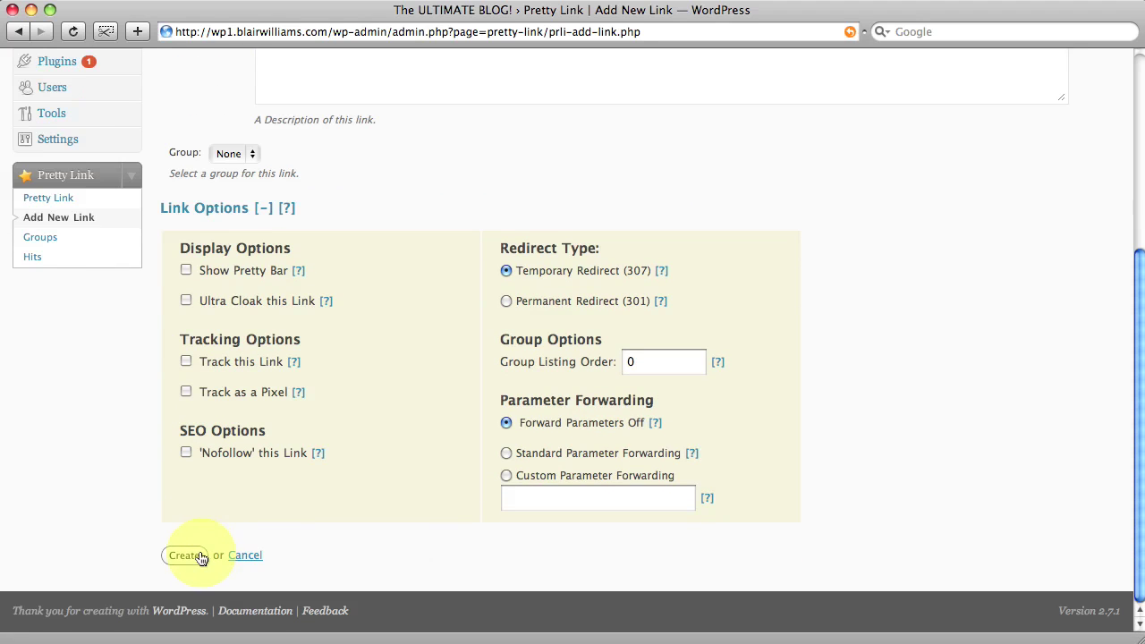
pyautogui.click(198, 555)
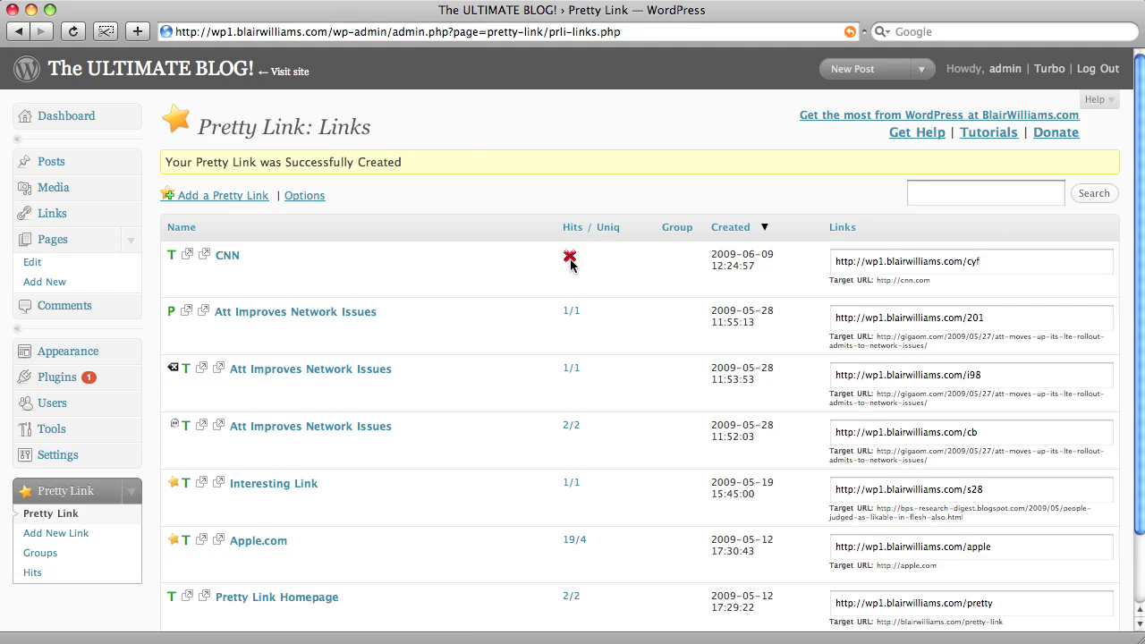
# Check the CNN link's tracking status, test that its URL opens the target site, and reload the links list.
pyautogui.moveTo(572, 263)
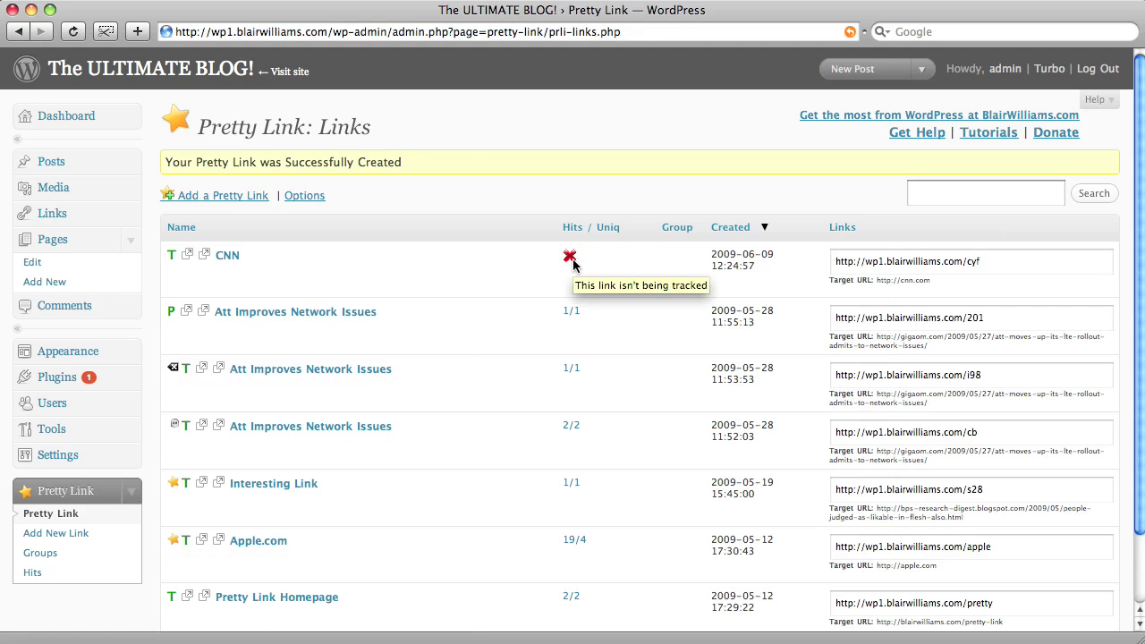
pyautogui.click(201, 258)
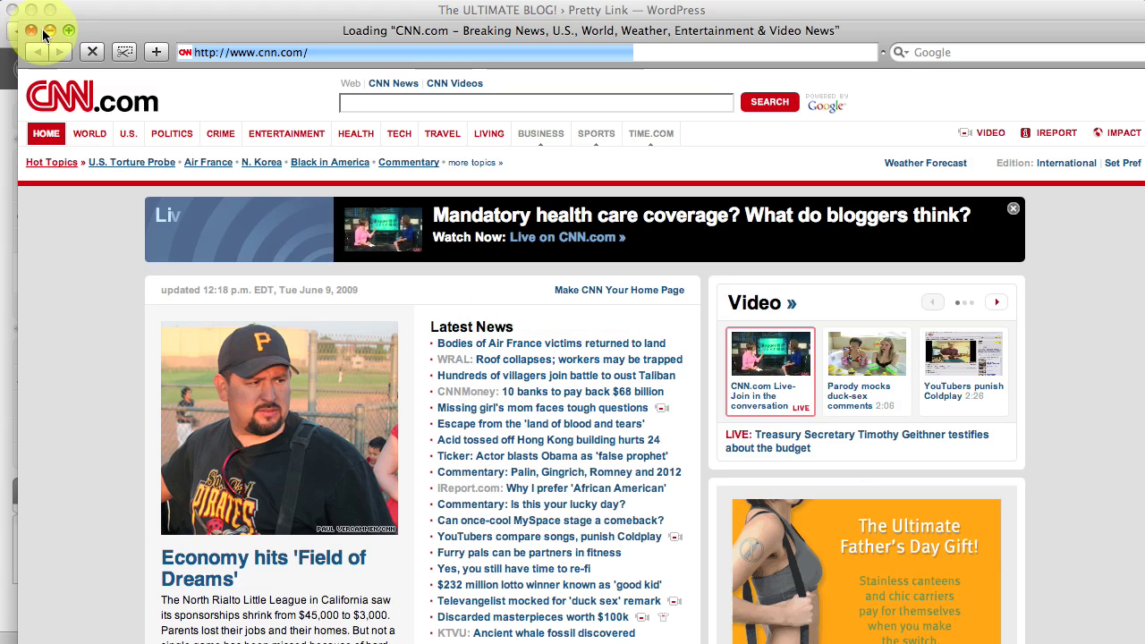
pyautogui.click(31, 30)
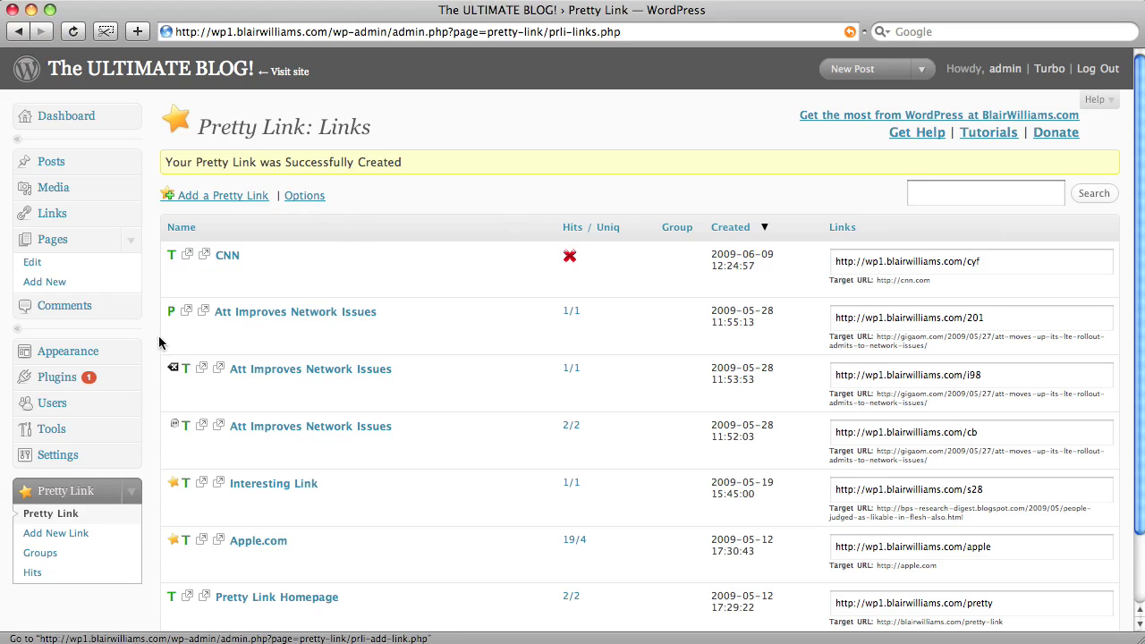
pyautogui.click(96, 523)
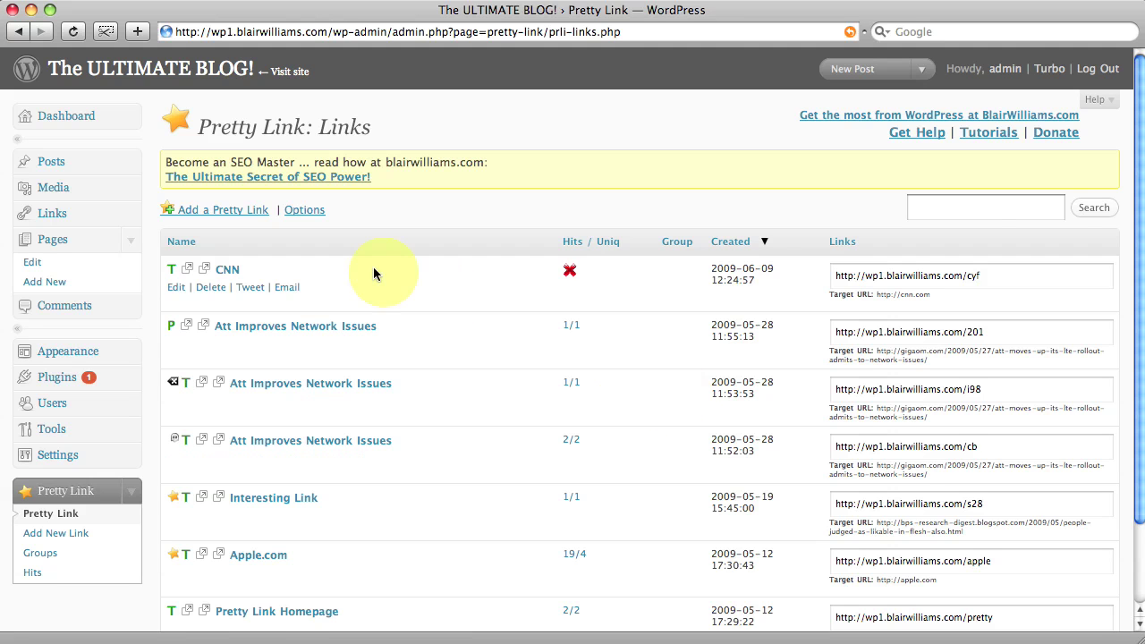
# Start another pretty link titled Tracking Pixel 1, leaving the target URL empty.
pyautogui.click(255, 212)
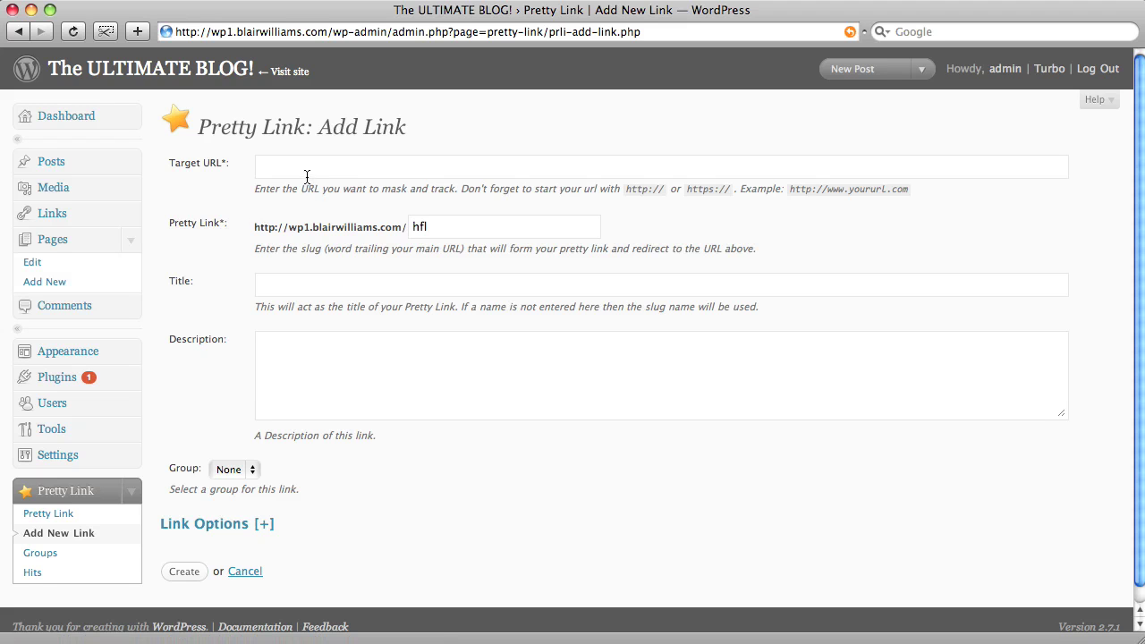
pyautogui.click(380, 286)
pyautogui.write('Tracking Pixel 1')
pyautogui.press('Tab')
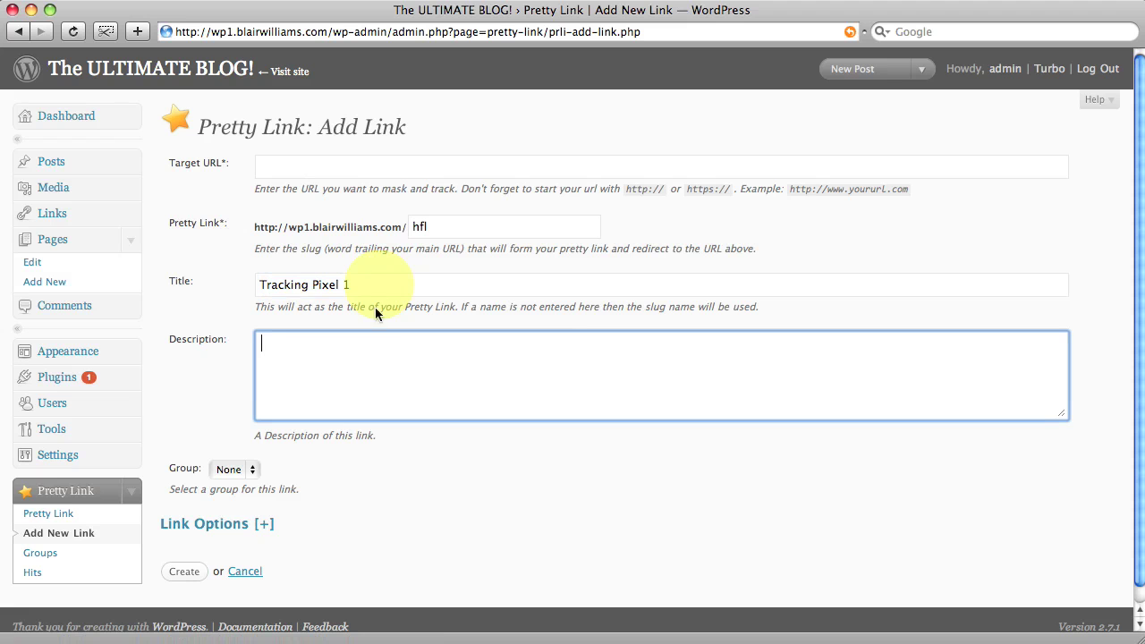
# Set the Tracking Pixel 1 link to track as a pixel and create it.
pyautogui.scroll(-1, 328, 459)
pyautogui.click(261, 508)
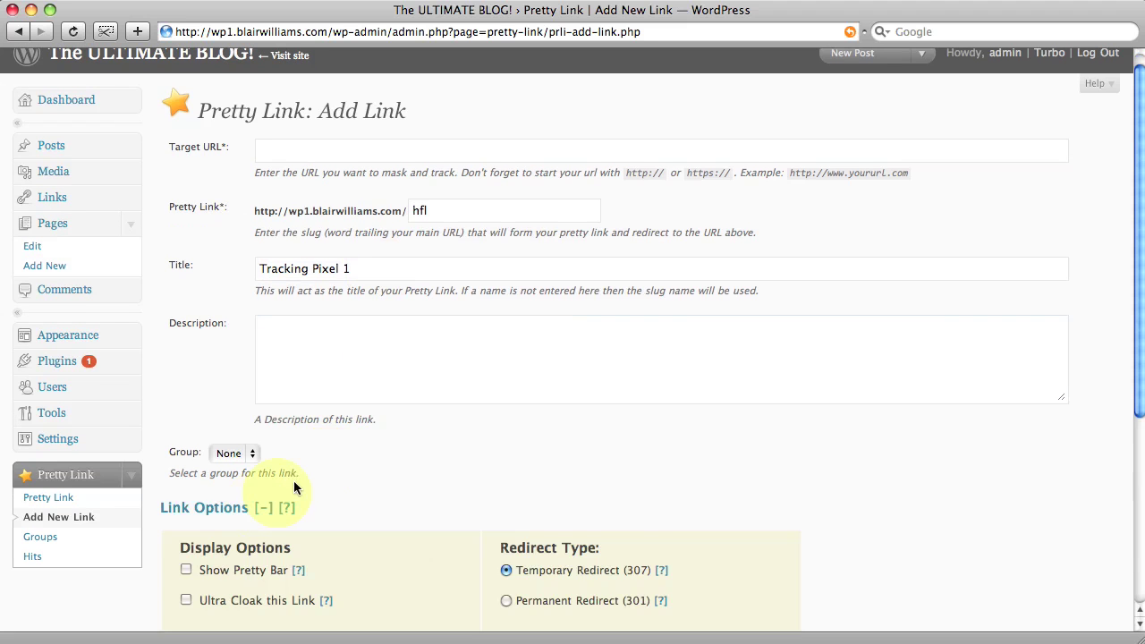
pyautogui.scroll(-5, 396, 406)
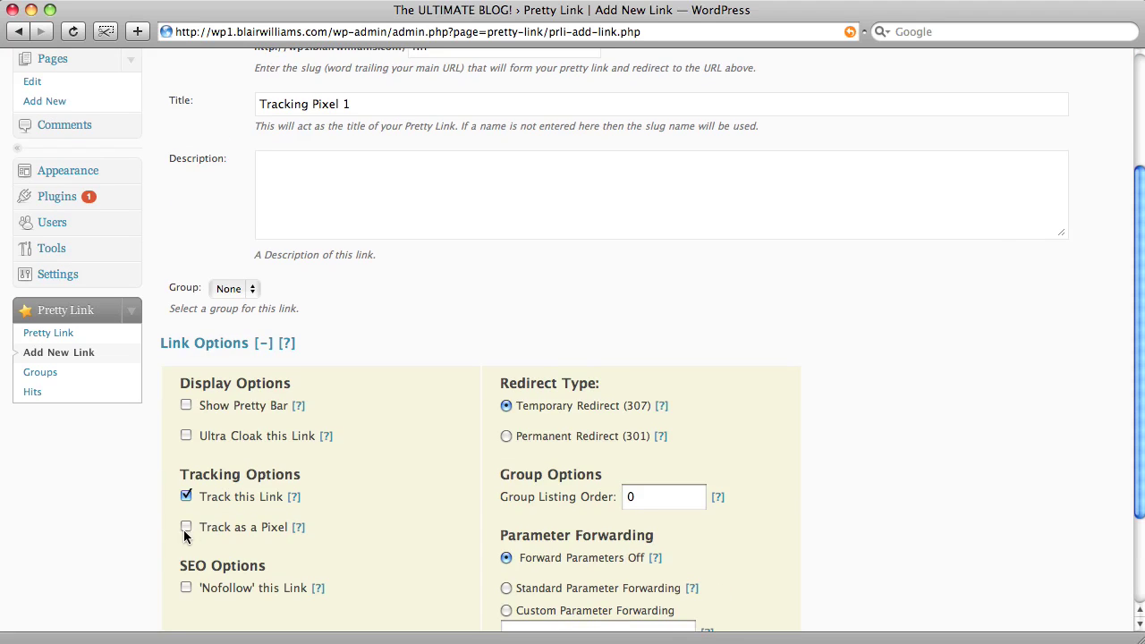
pyautogui.click(198, 527)
pyautogui.scroll(-4, 369, 535)
pyautogui.click(191, 554)
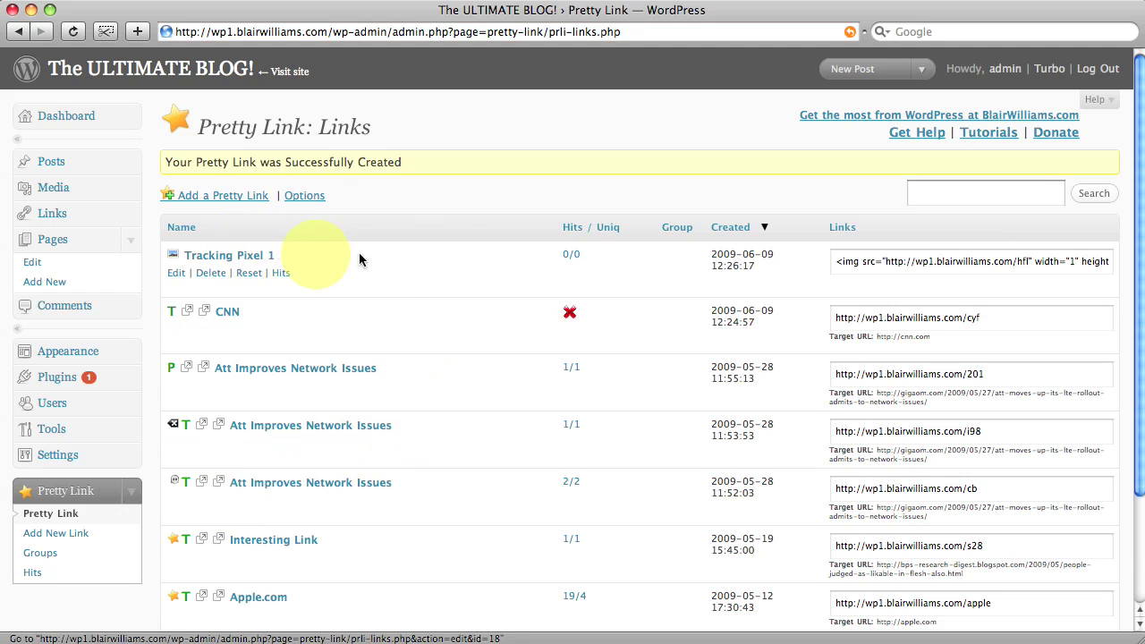
# Copy the image code of Tracking Pixel 1 and start a new WordPress page titled "Payment Confirmation Page".
pyautogui.click(873, 266)
pyautogui.click(874, 266)
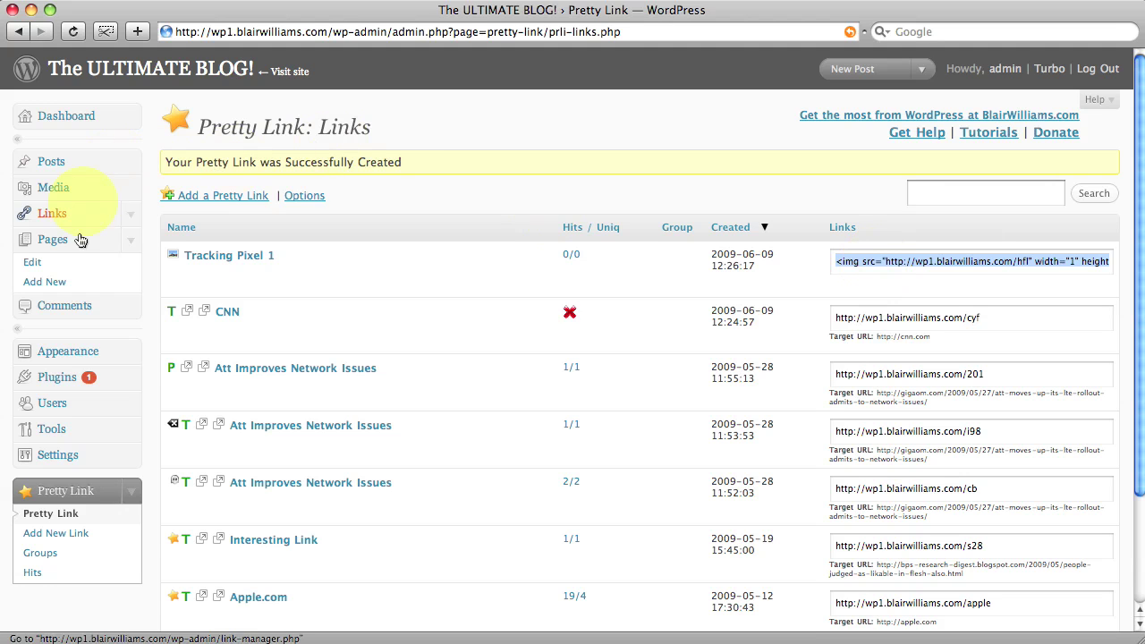
pyautogui.click(77, 285)
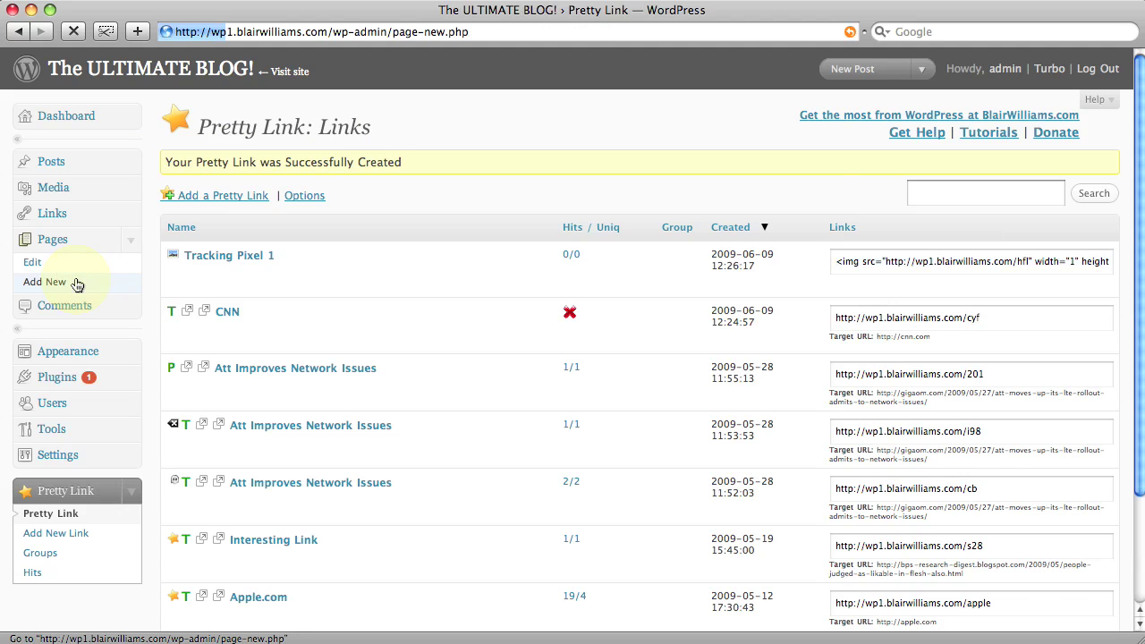
pyautogui.click(262, 159)
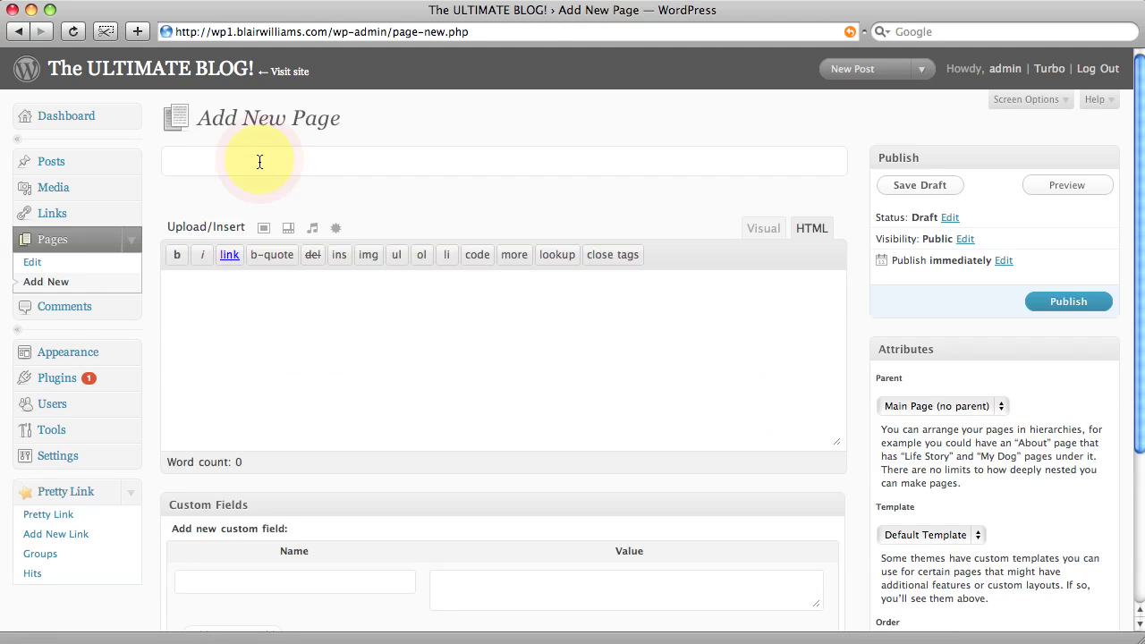
pyautogui.write('Pay')
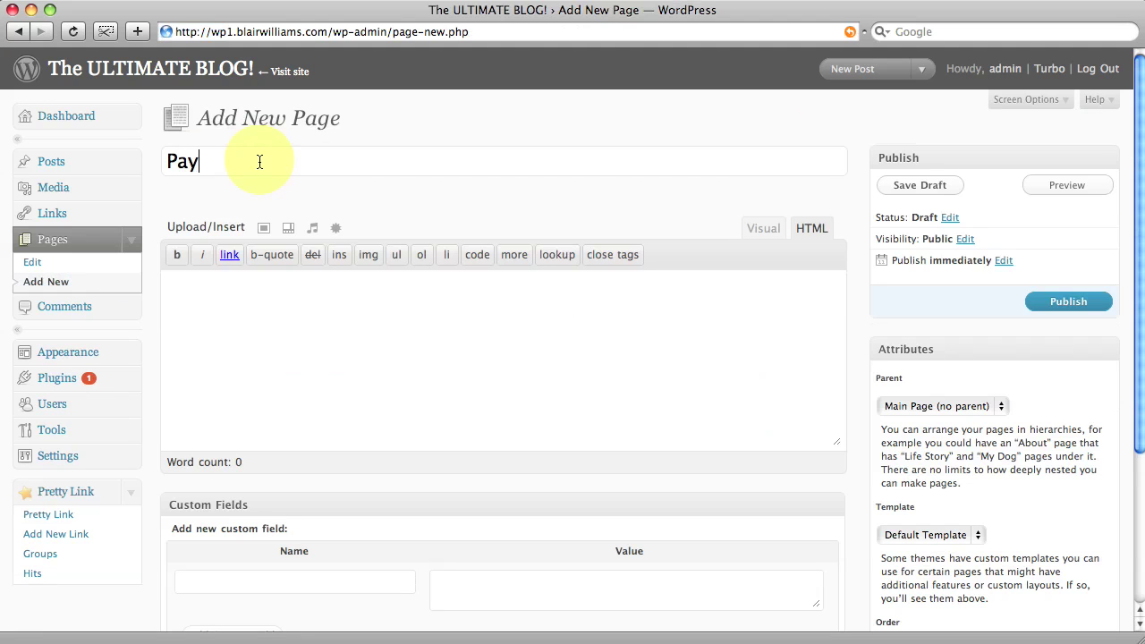
pyautogui.write('ment Confirmation Page')
# Enter "Thank You for your Purchase!" as the body text of the new page.
pyautogui.click(268, 282)
pyautogui.write('Th')
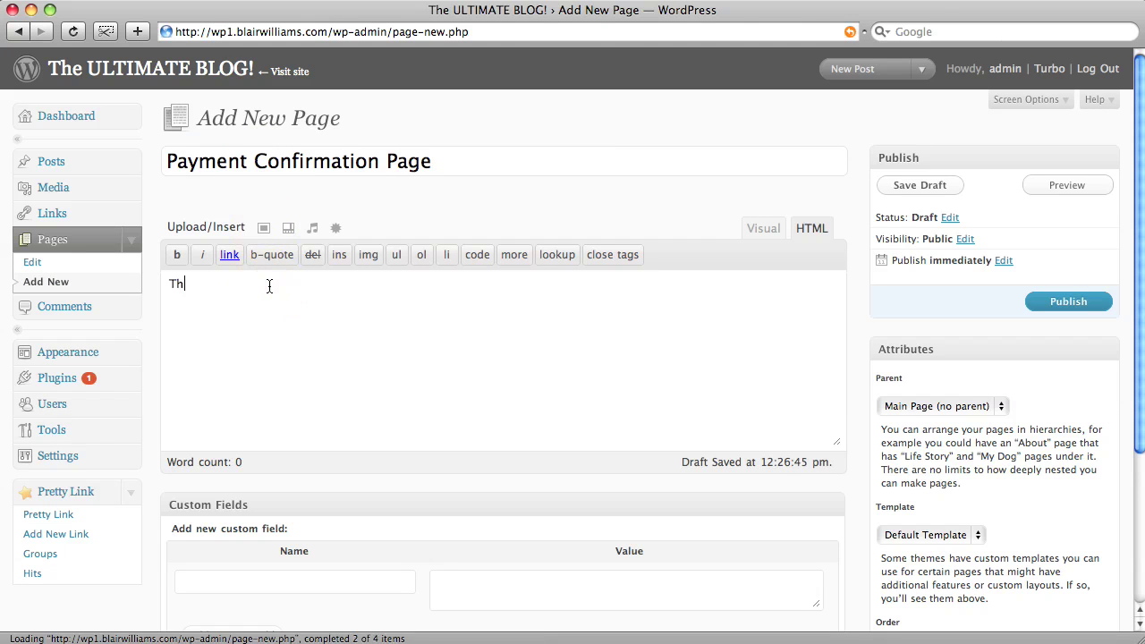
pyautogui.write('ank You for your Purchase!')
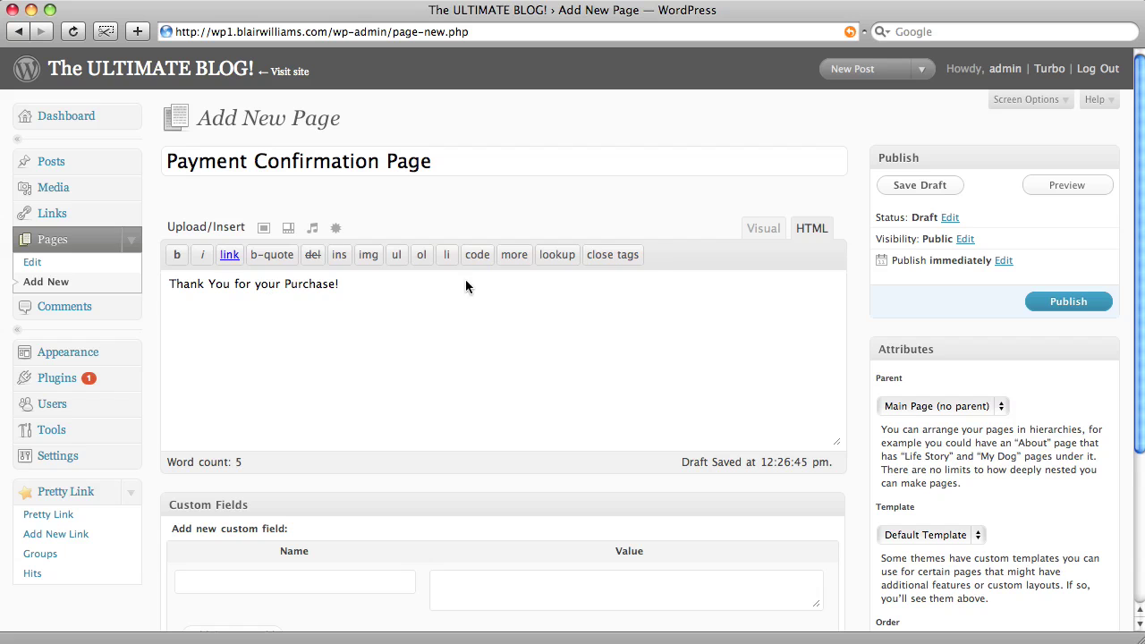
# Paste the tracking pixel's img code below the thank-you text in the page's HTML and publish the page.
pyautogui.click(805, 231)
pyautogui.click(628, 340)
pyautogui.write('<img src="http://wp1.blairwilliams.com/hfl" width="1" height="1" style="display: none" />')
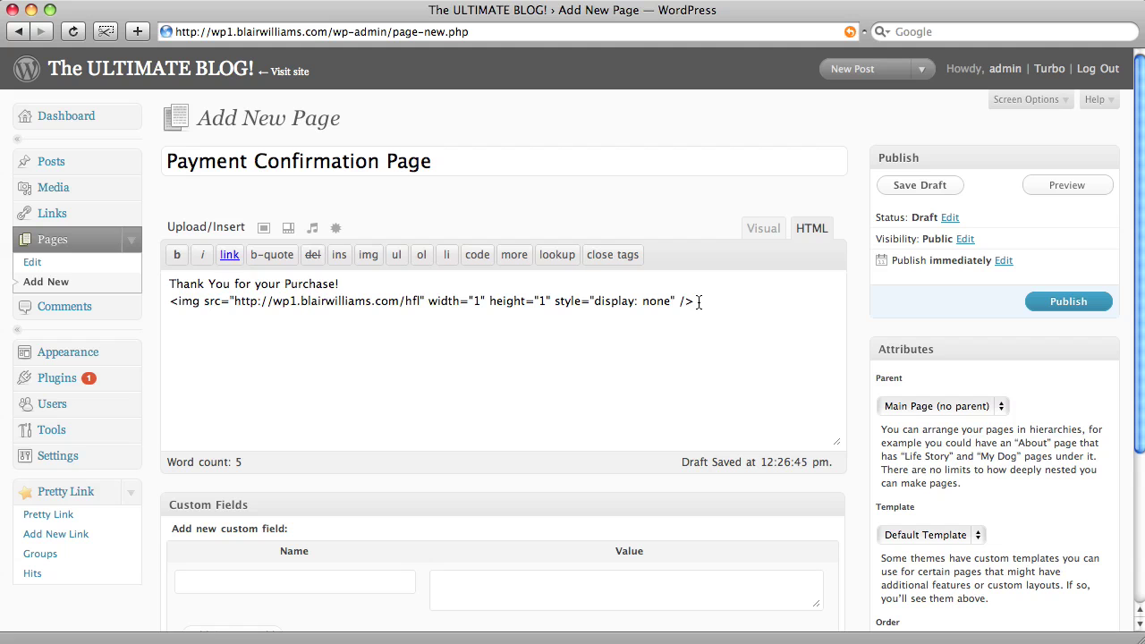
pyautogui.click(1037, 304)
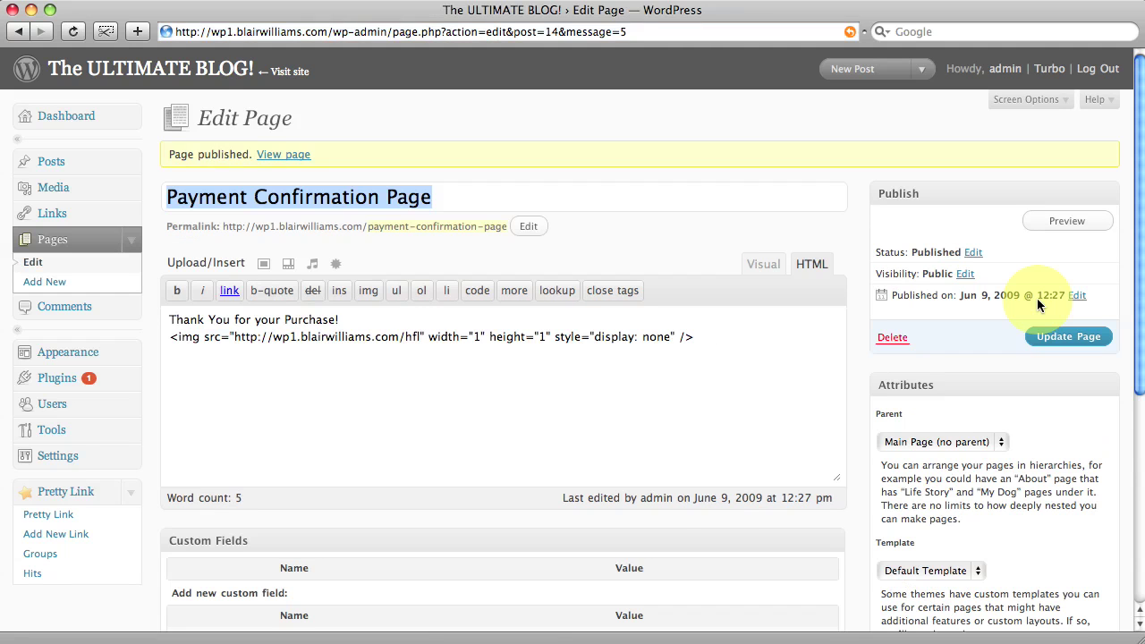
# View the published confirmation page in a new tab and check the hits of Tracking Pixel 1 in the links list.
pyautogui.rightClick(301, 155)
pyautogui.click(313, 179)
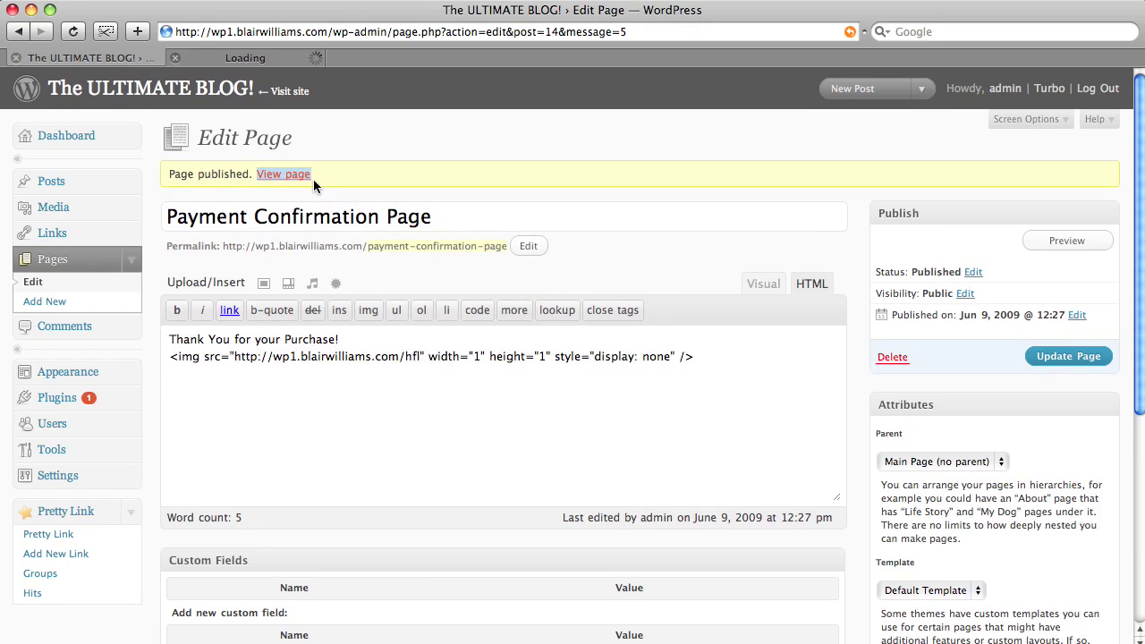
pyautogui.click(251, 61)
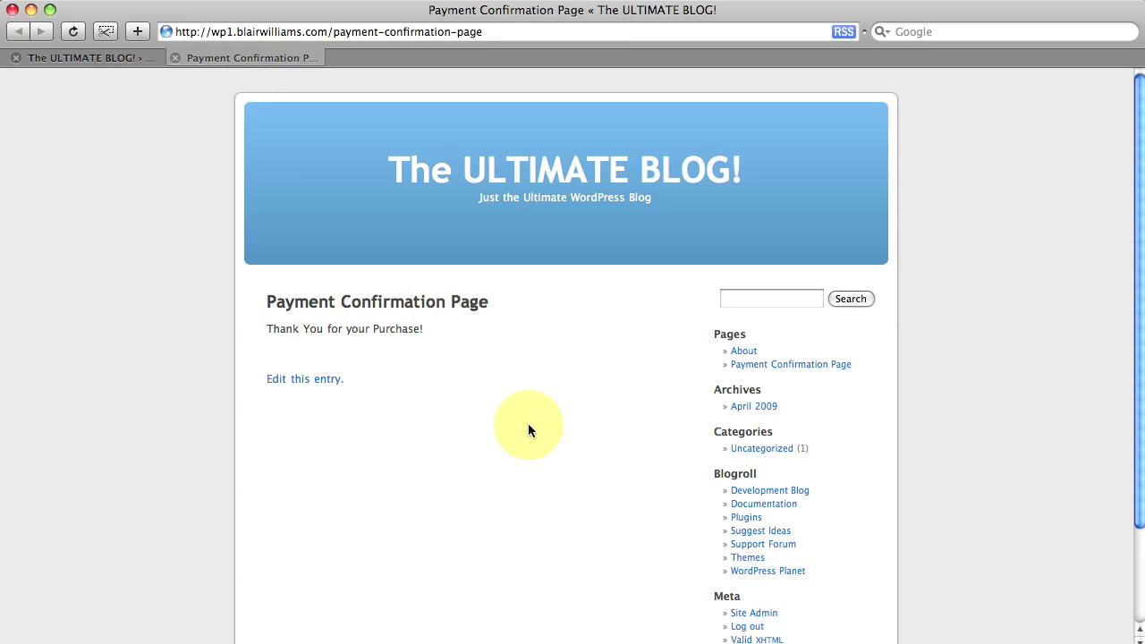
pyautogui.click(75, 61)
pyautogui.scroll(-5, 50, 327)
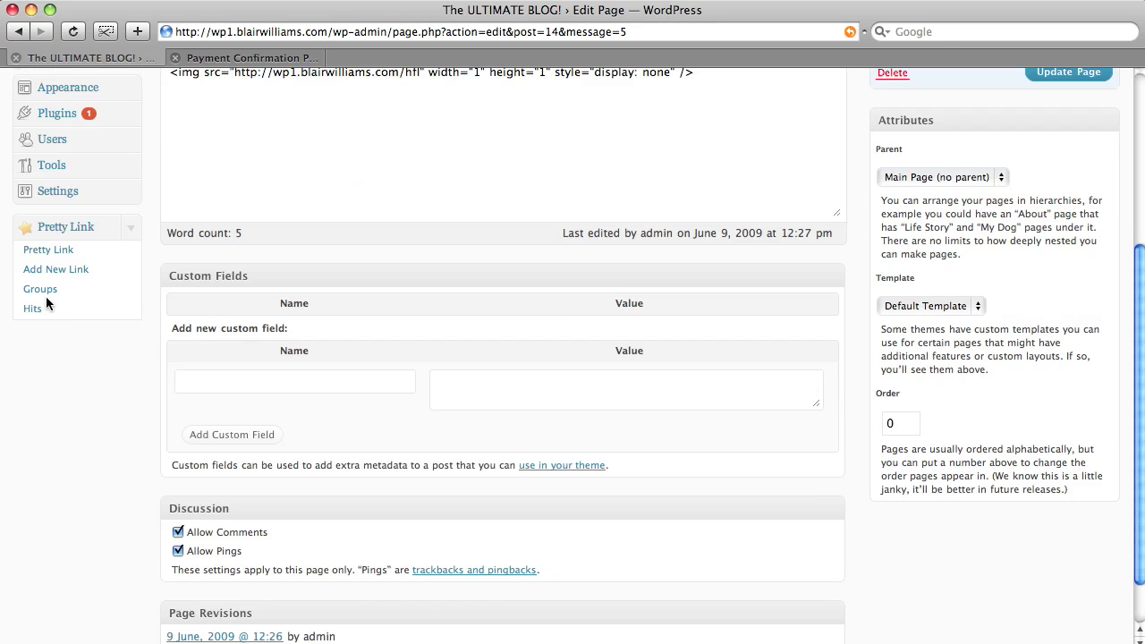
pyautogui.click(59, 255)
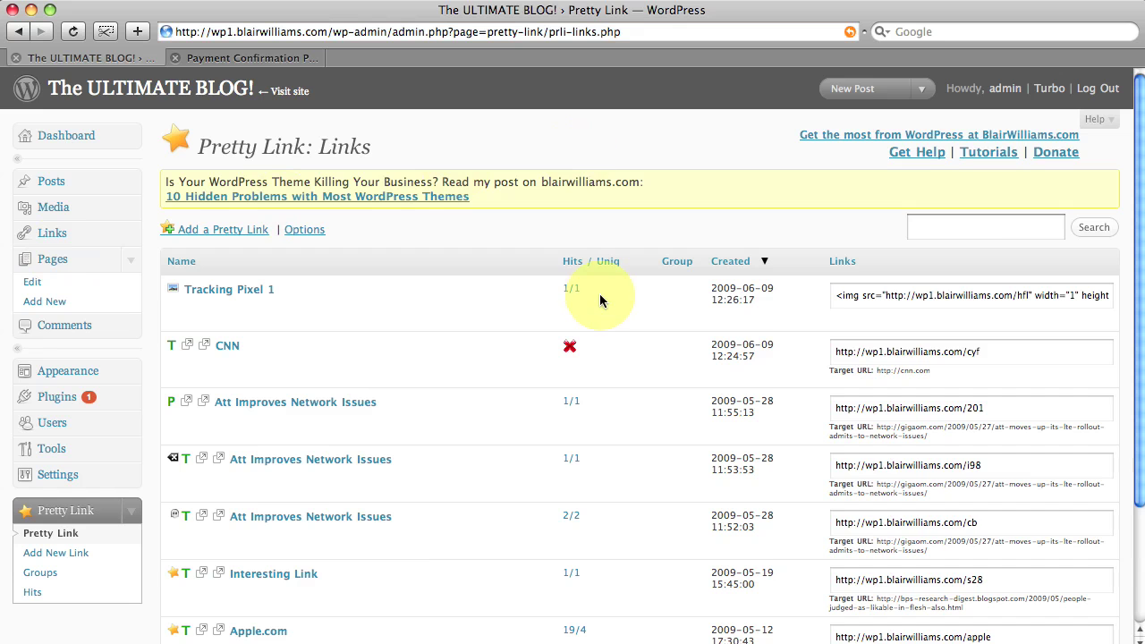
# Reload the payment confirmation page and refresh the links list to recheck the pixel's hits.
pyautogui.click(270, 60)
pyautogui.click(75, 32)
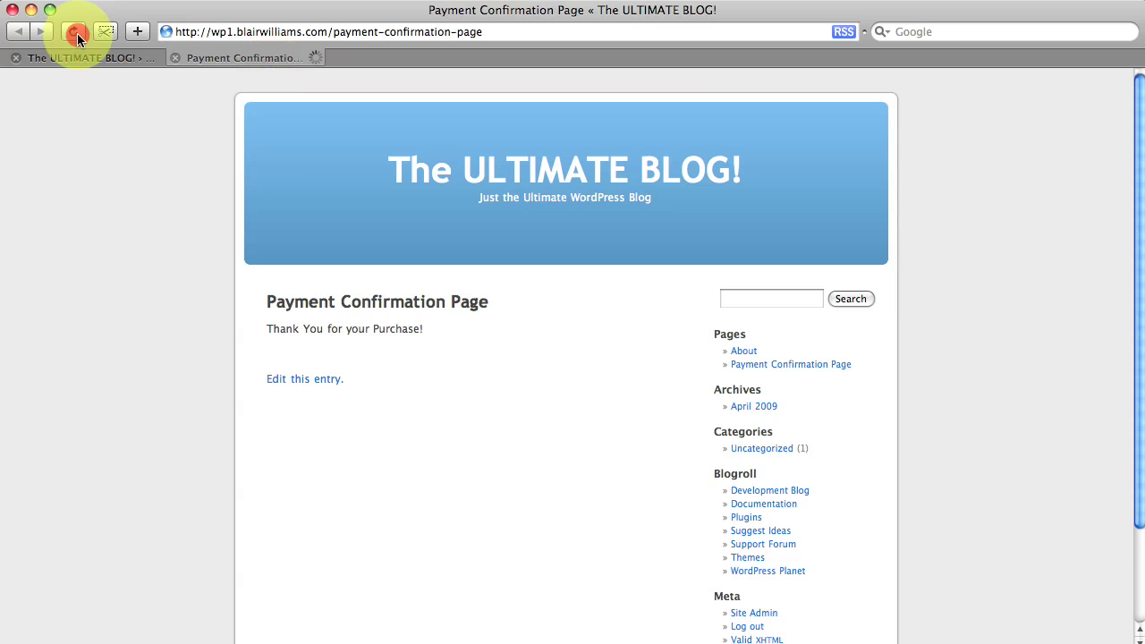
pyautogui.click(80, 57)
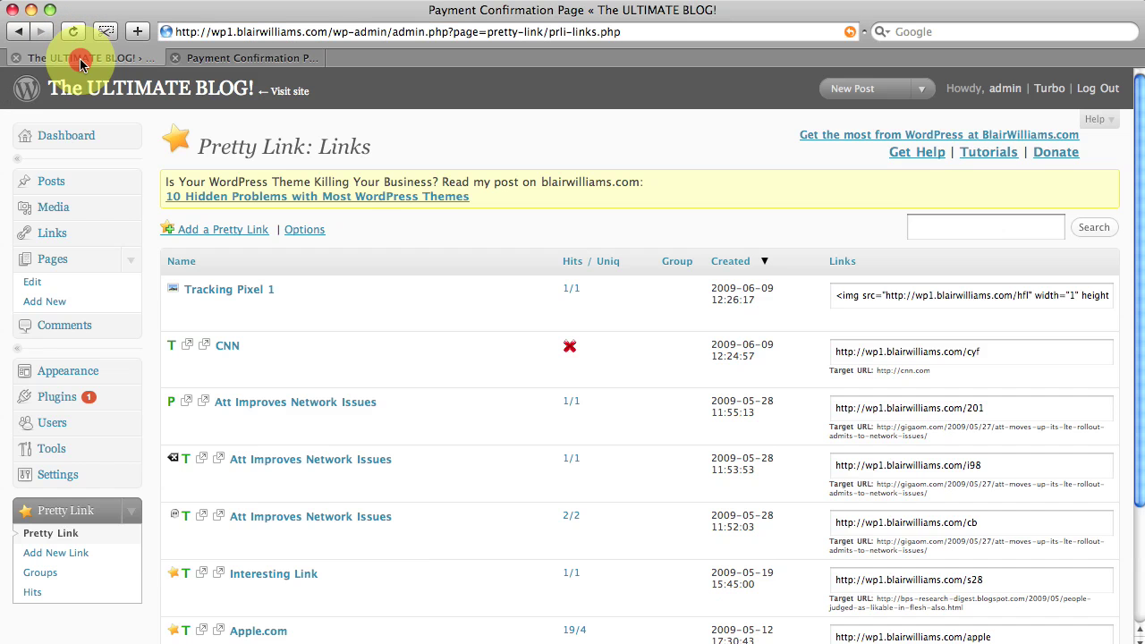
pyautogui.click(94, 539)
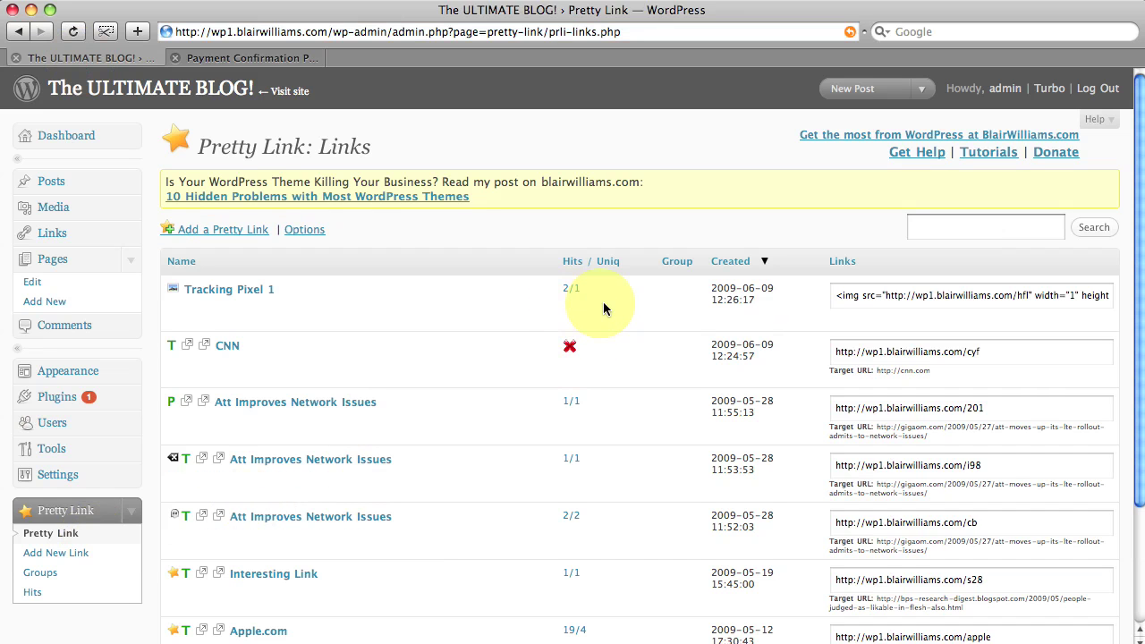
# Select the full web address of the payment confirmation page.
pyautogui.click(260, 57)
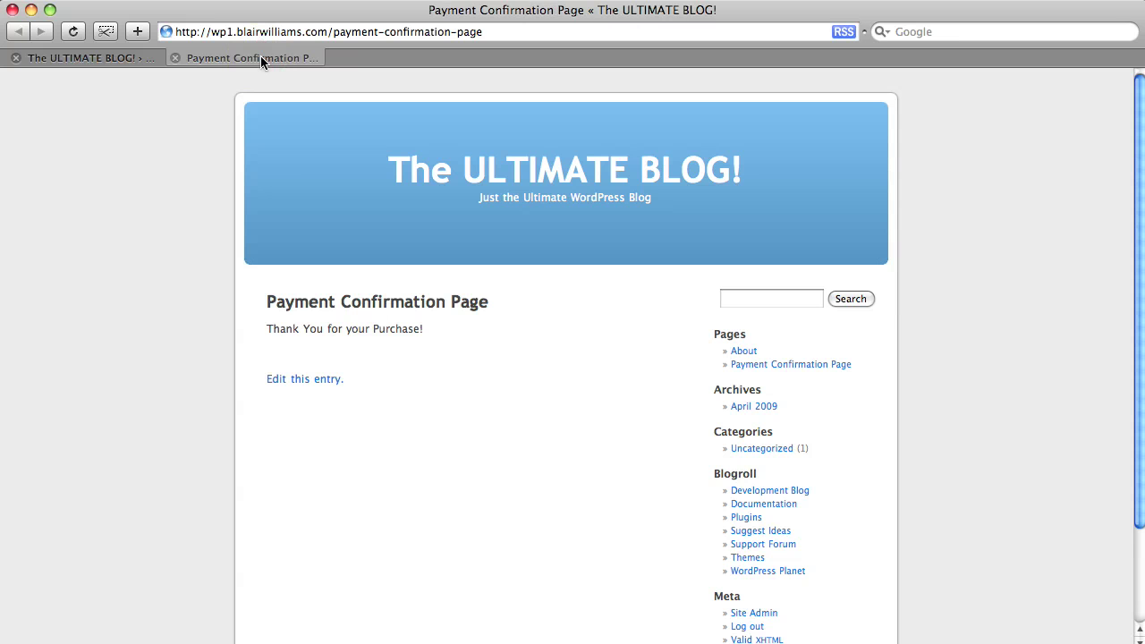
pyautogui.moveTo(484, 38); pyautogui.dragTo(233, 40)
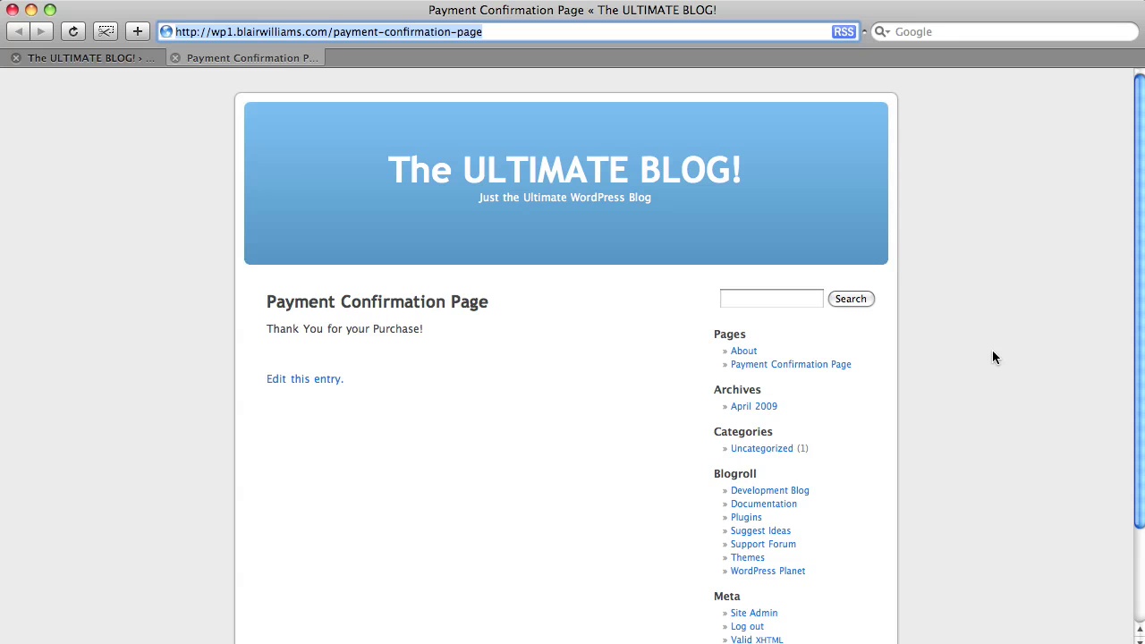
pyautogui.click(113, 62)
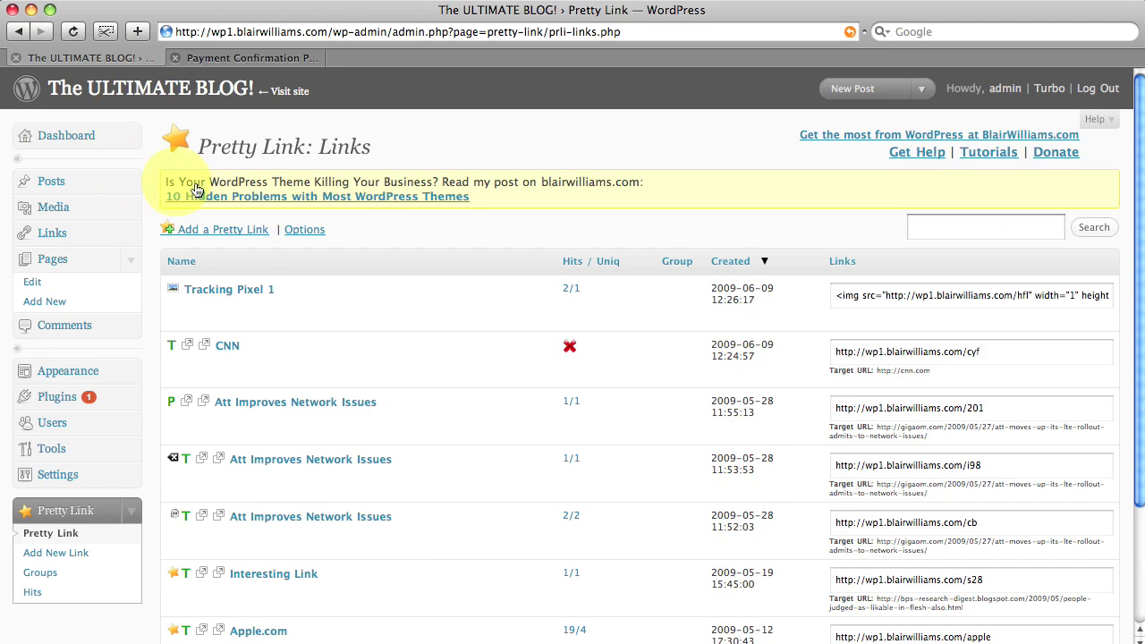
pyautogui.click(249, 235)
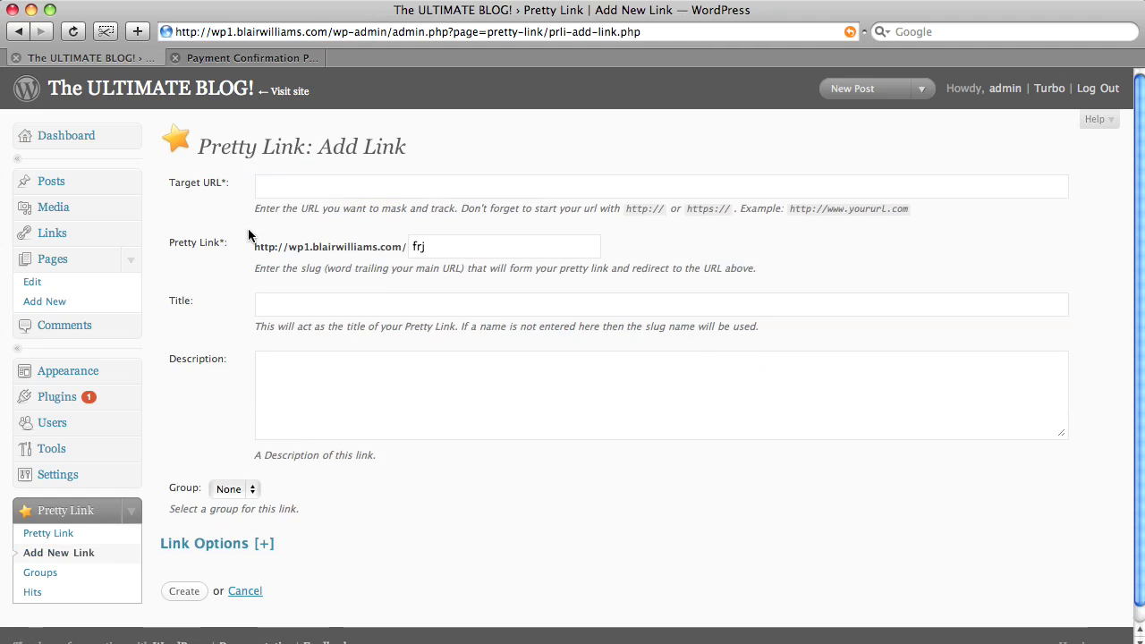
pyautogui.click(294, 184)
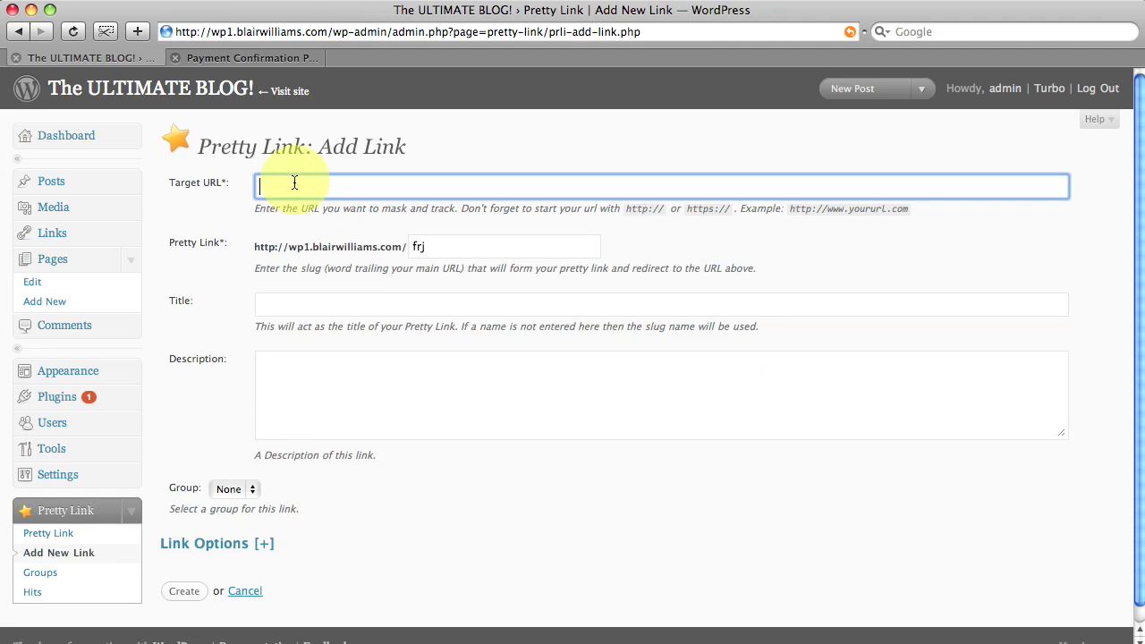
pyautogui.press('super+Tab')
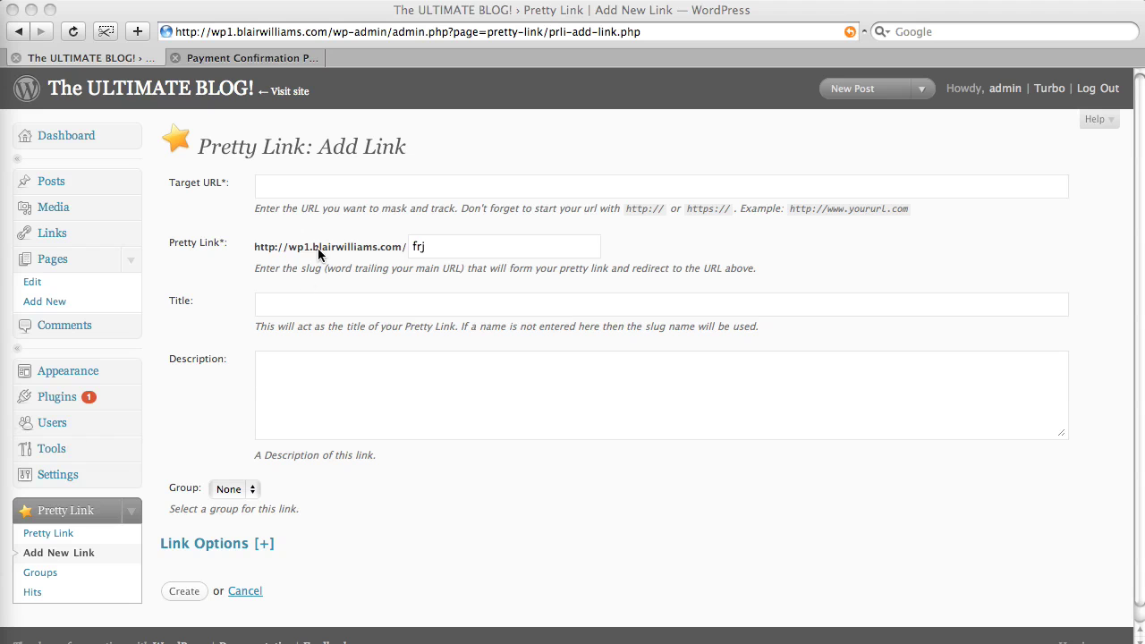
pyautogui.click(318, 185)
pyautogui.write('http://wp1.blairwilliams.com/coolscript.php')
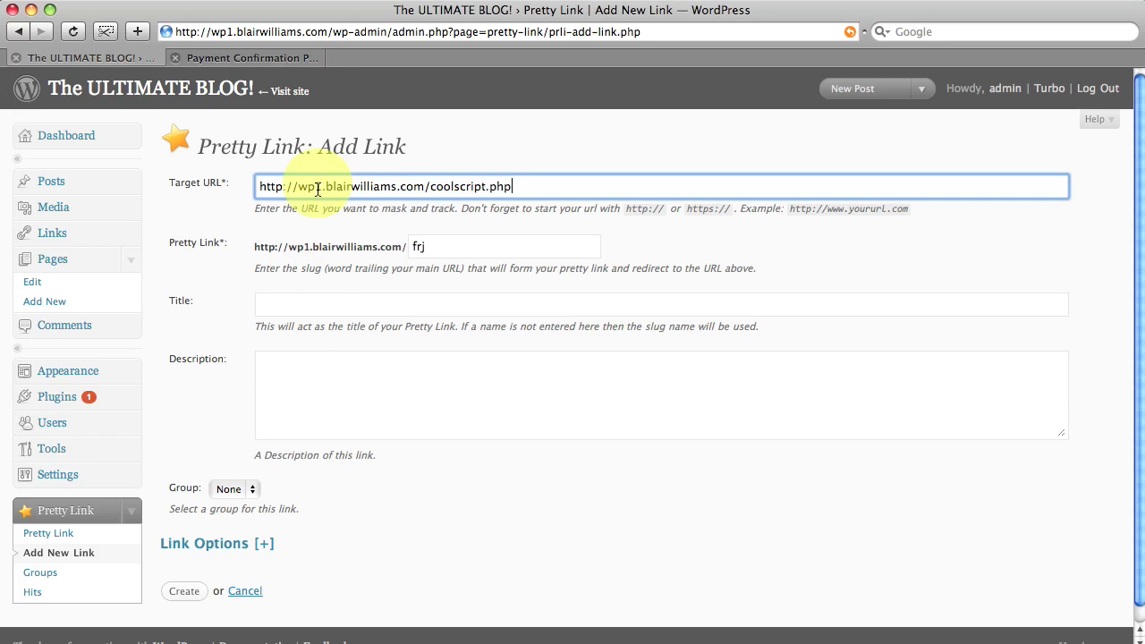
pyautogui.click(302, 309)
pyautogui.write('Cool Script')
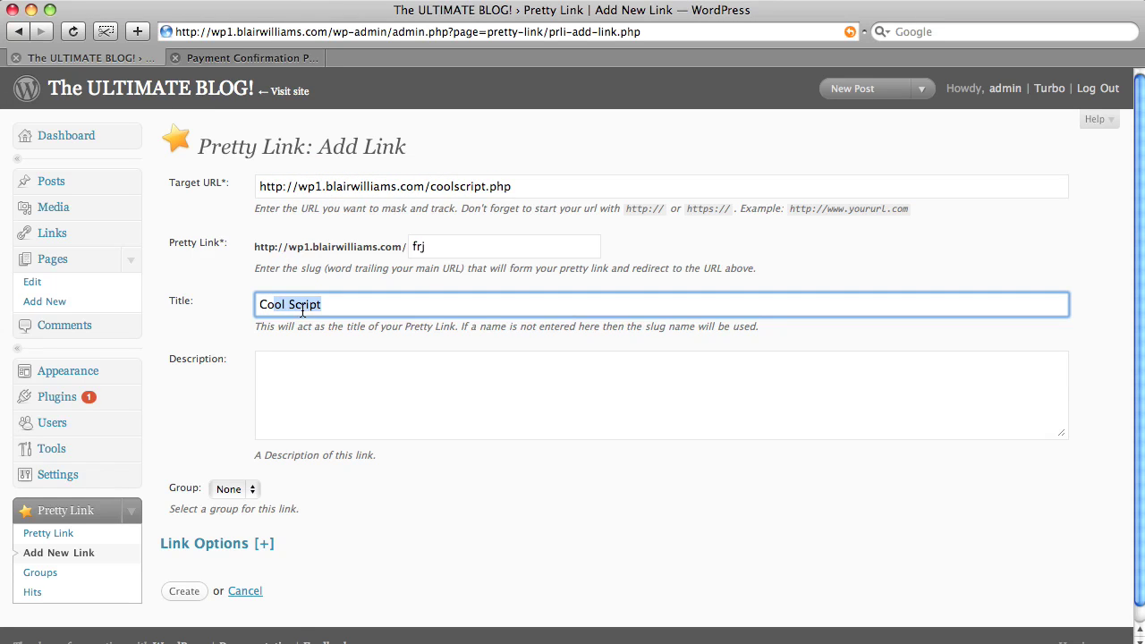
# Enable Standard Parameter Forwarding in the link options and create the Cool Script link.
pyautogui.scroll(-1, 330, 449)
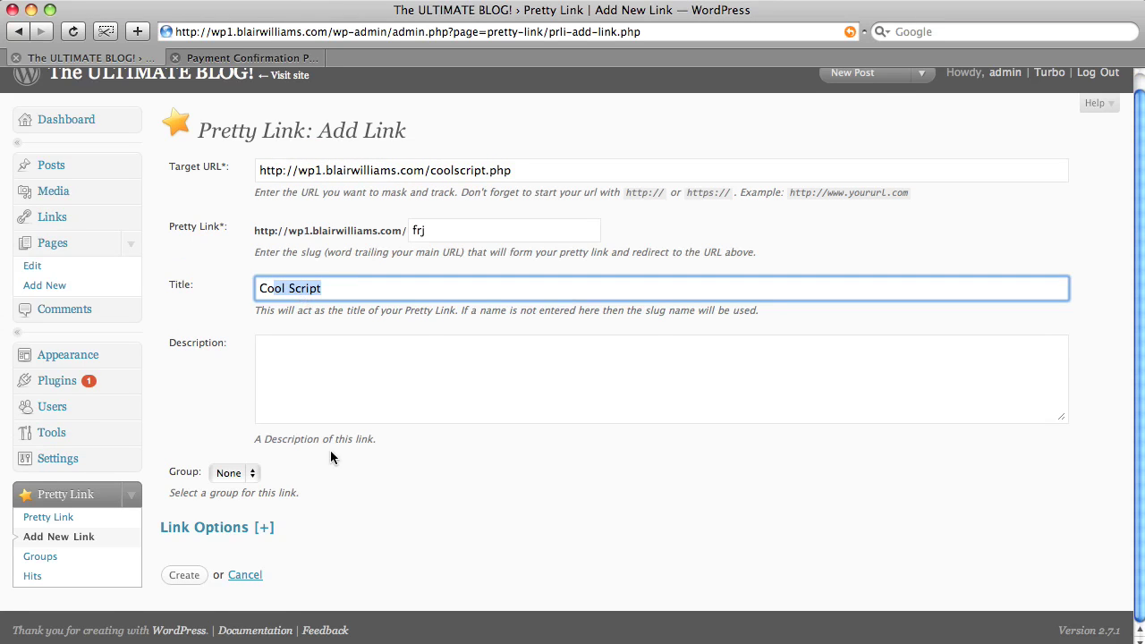
pyautogui.click(262, 528)
pyautogui.scroll(-1, 459, 488)
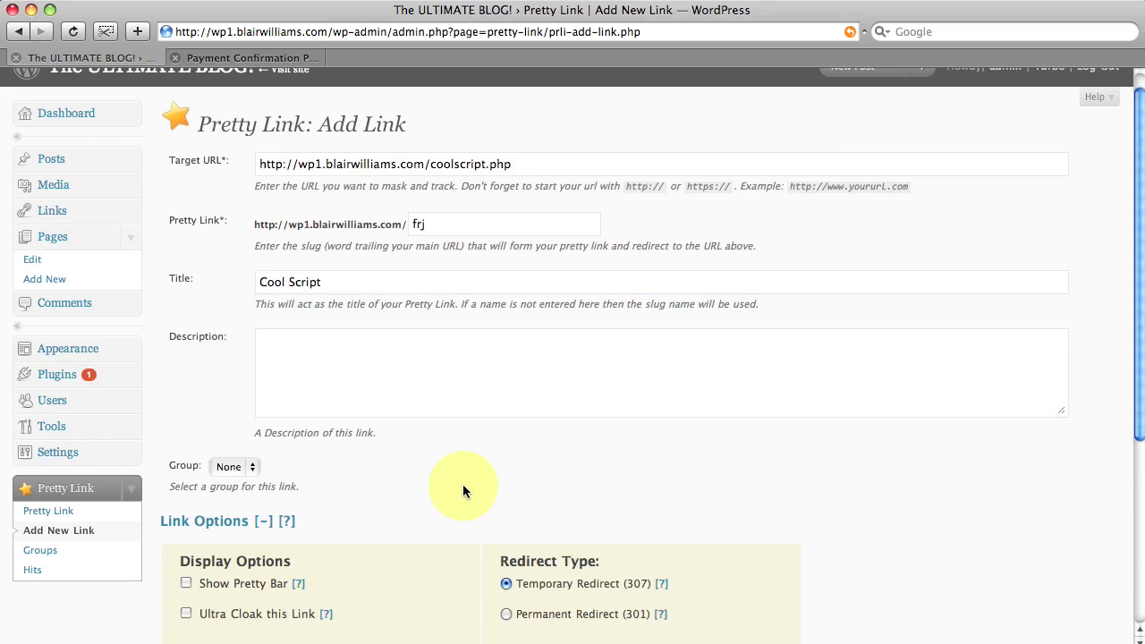
pyautogui.scroll(-3, 464, 488)
pyautogui.scroll(-3, 473, 533)
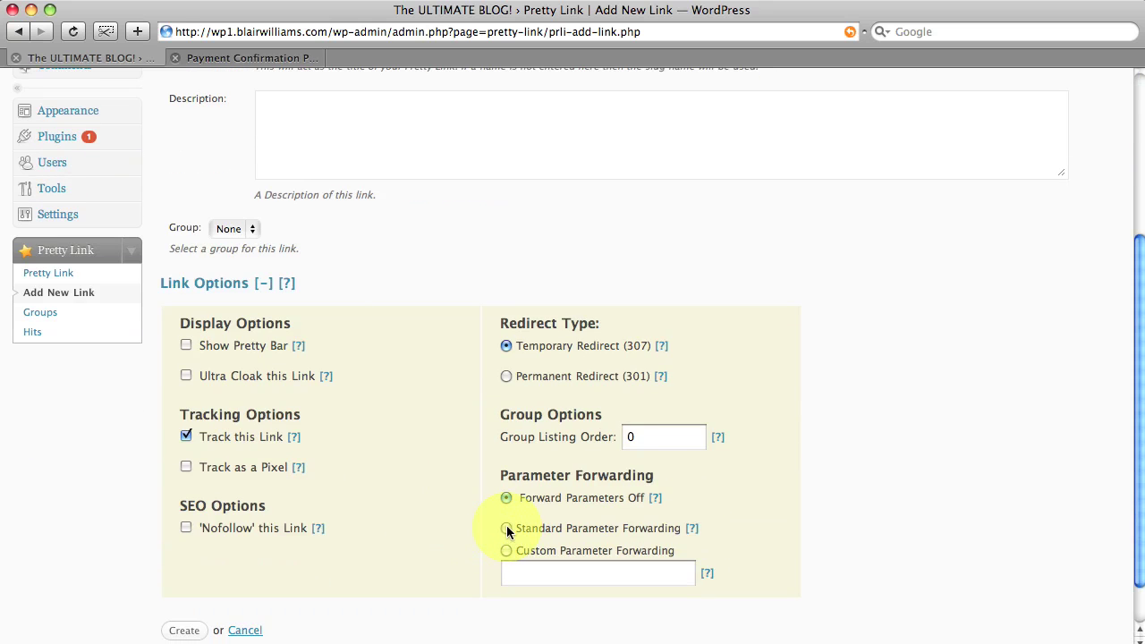
pyautogui.click(506, 529)
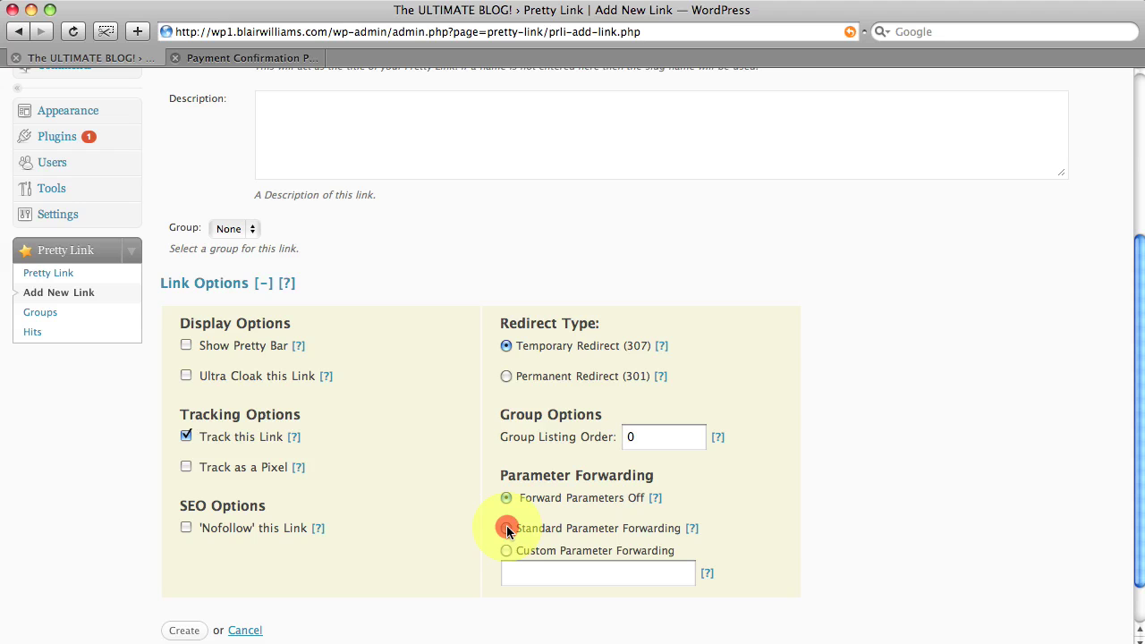
pyautogui.click(182, 627)
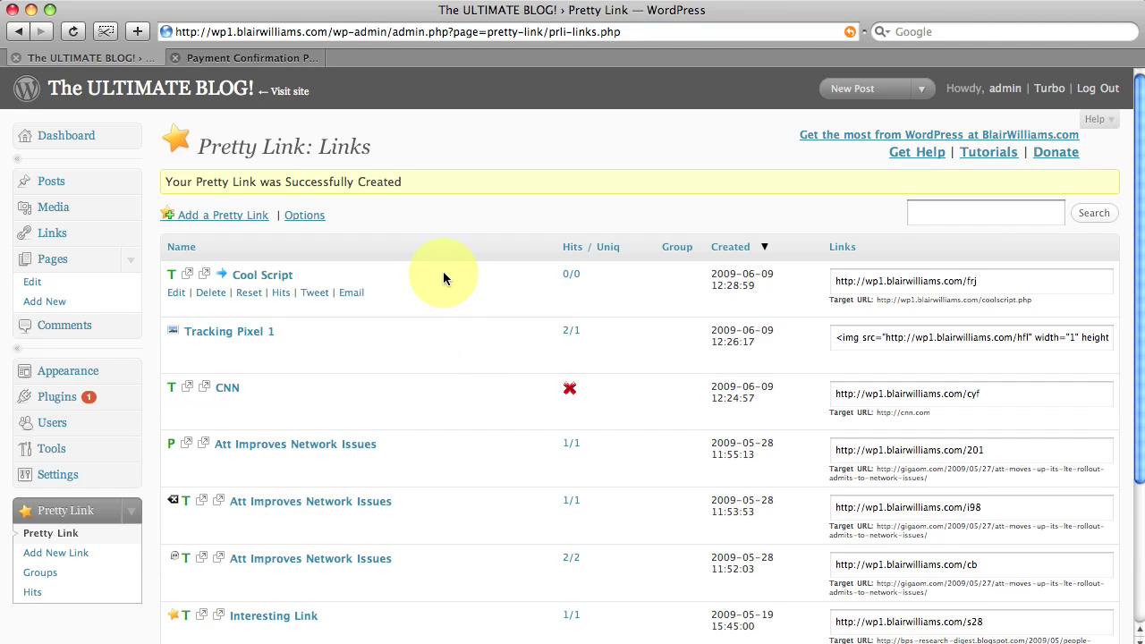
# Test the Cool Script pretty link in a new tab with the parameters ?uid=56&pid=4560&locale=de&whatever=cool appended to its address.
pyautogui.scroll(-2, 443, 271)
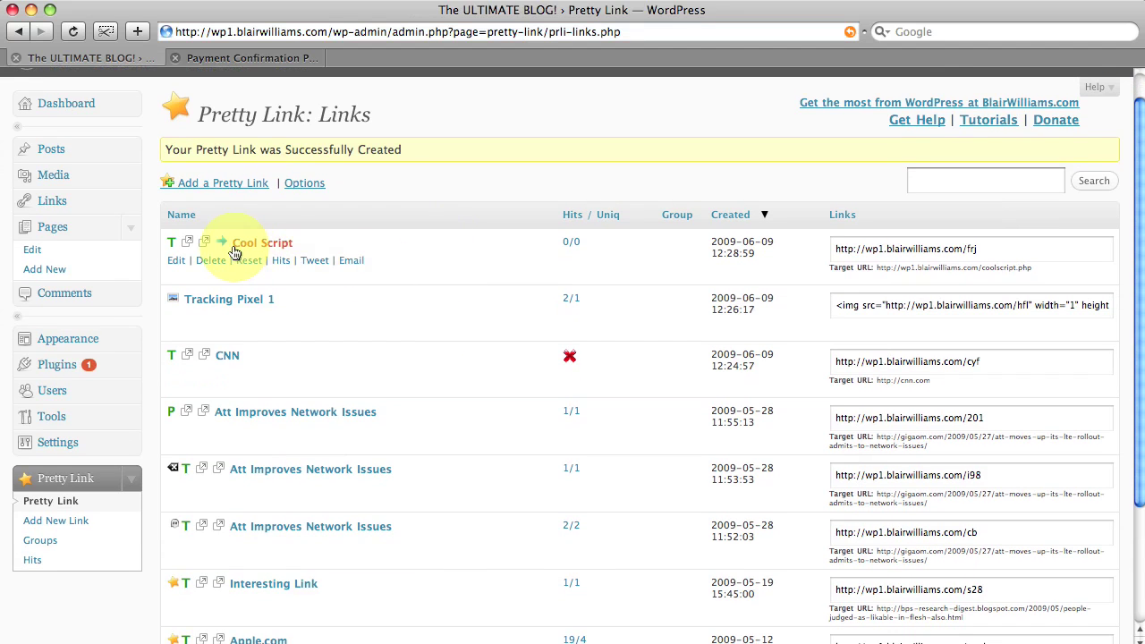
pyautogui.moveTo(223, 250)
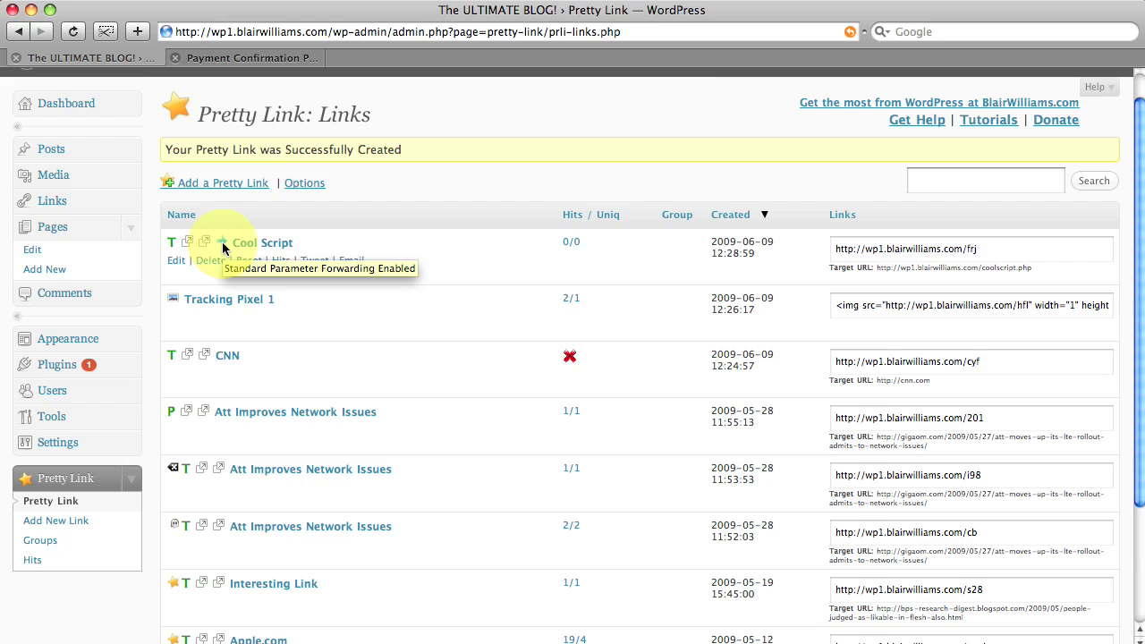
pyautogui.click(921, 251)
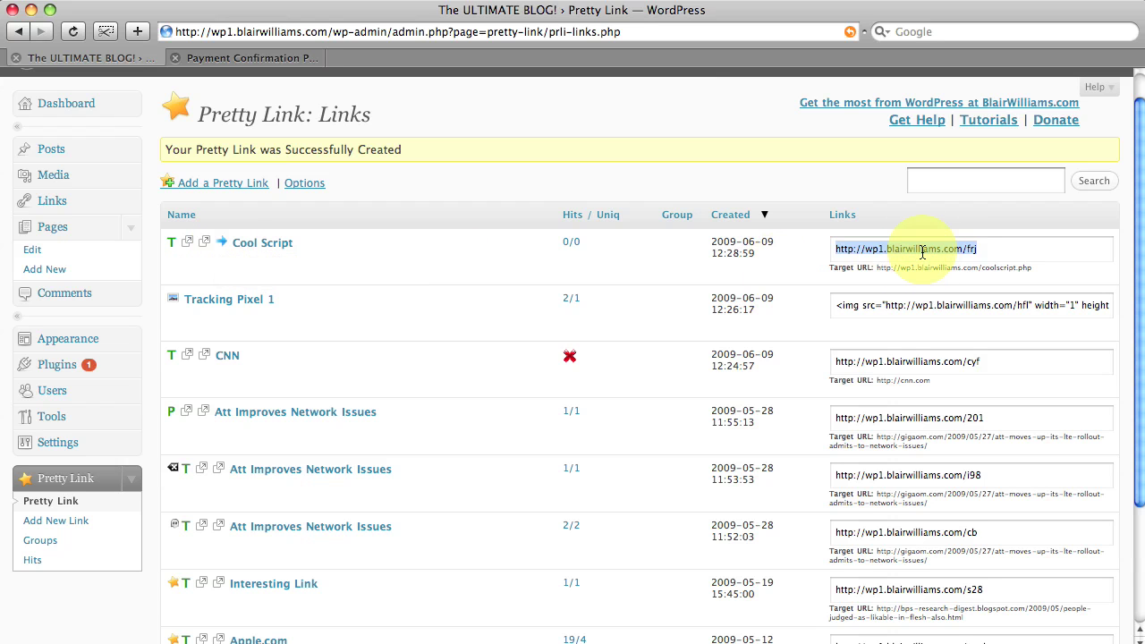
pyautogui.press('super+c')
pyautogui.press('super+t')
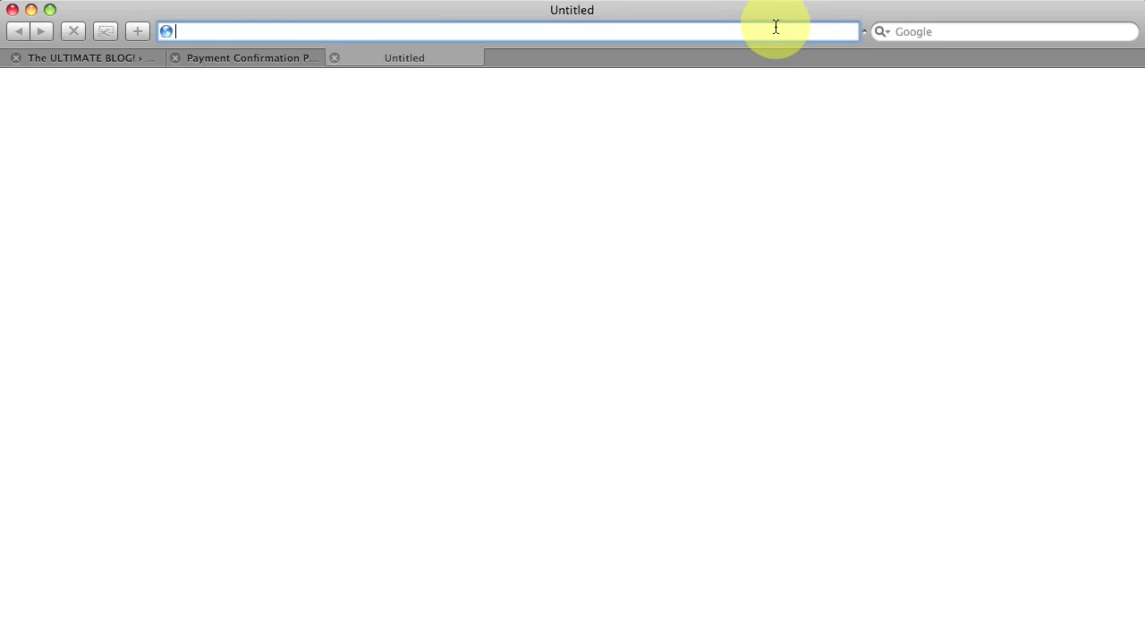
pyautogui.press('super+v')
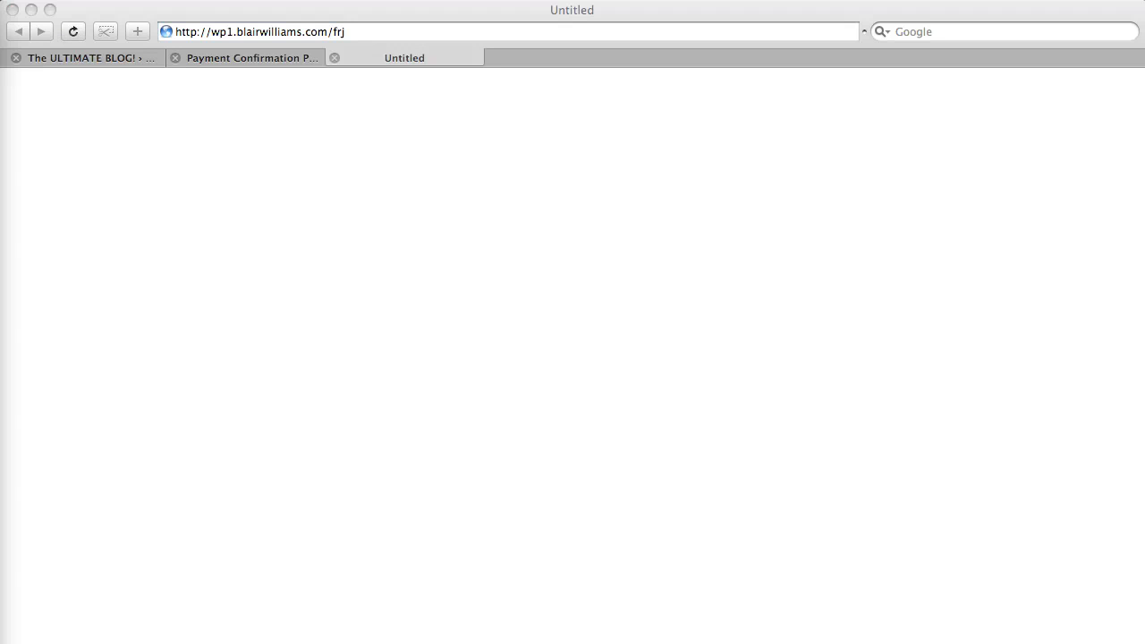
pyautogui.click(449, 33)
pyautogui.press('super+v')
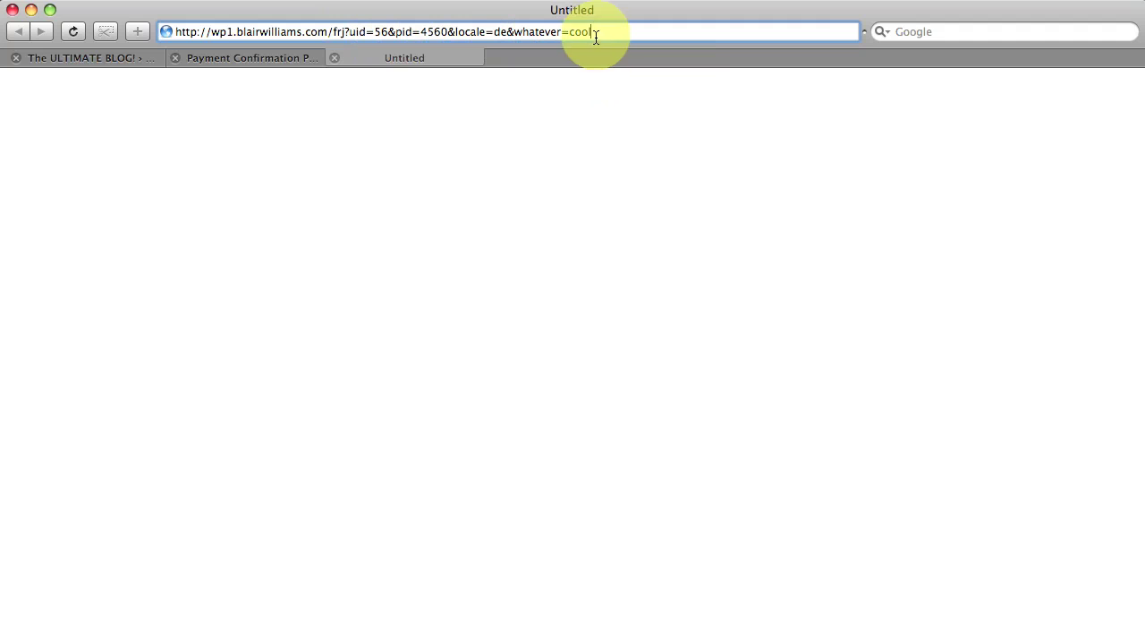
pyautogui.press('Return')
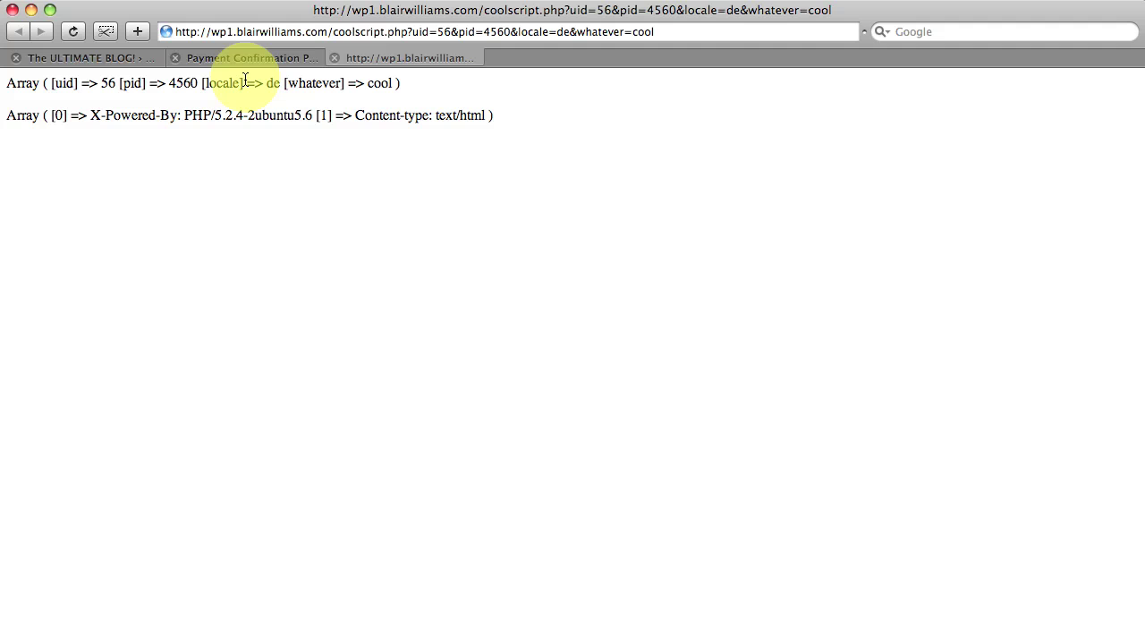
# Close the test tab, edit the Cool Script link and switch its parameter forwarding to Custom Parameter Forwarding.
pyautogui.click(335, 59)
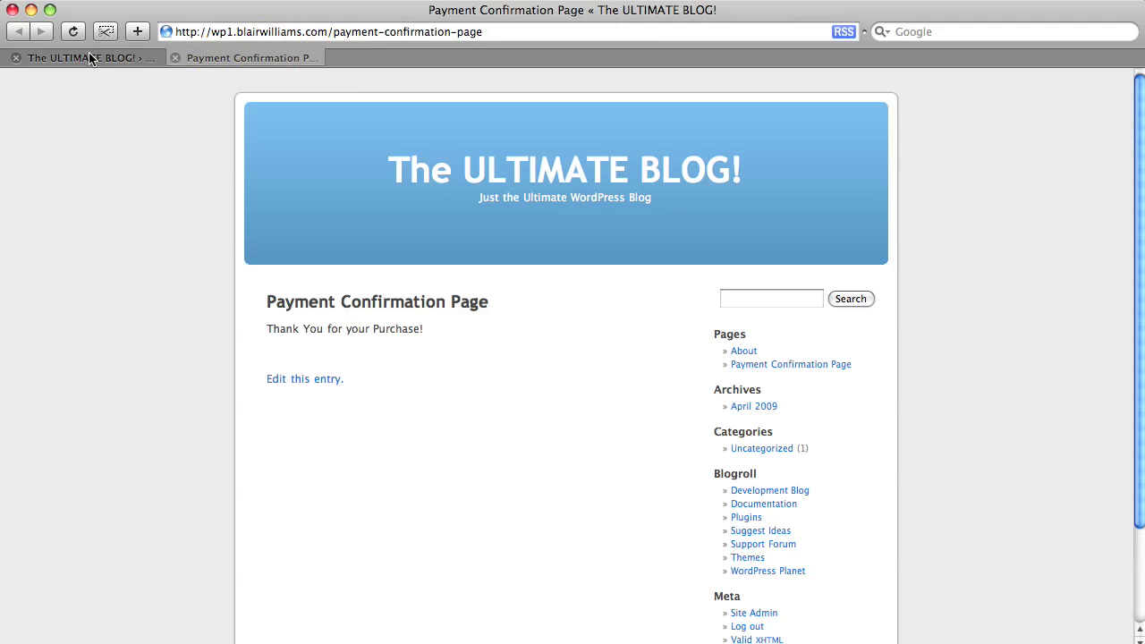
pyautogui.click(89, 58)
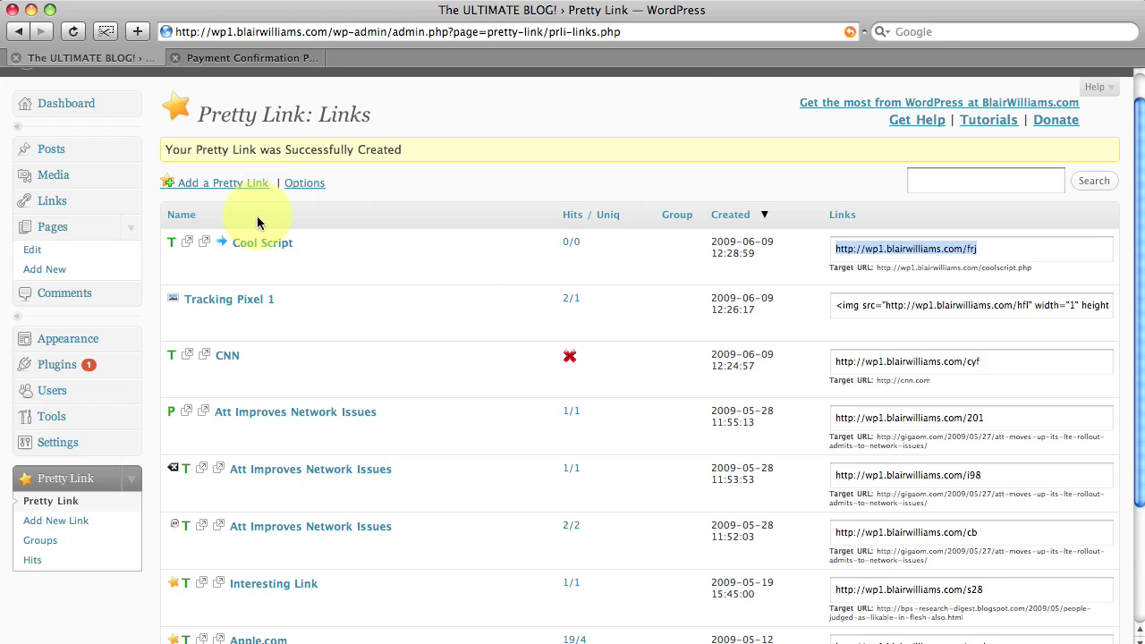
pyautogui.click(177, 259)
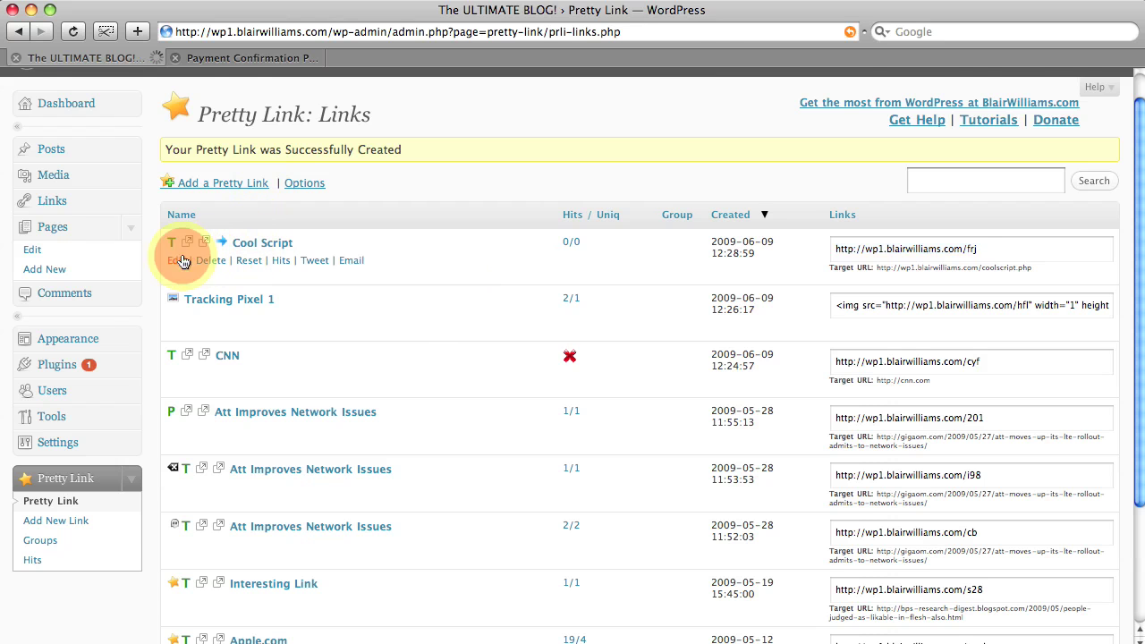
pyautogui.scroll(-1, 430, 247)
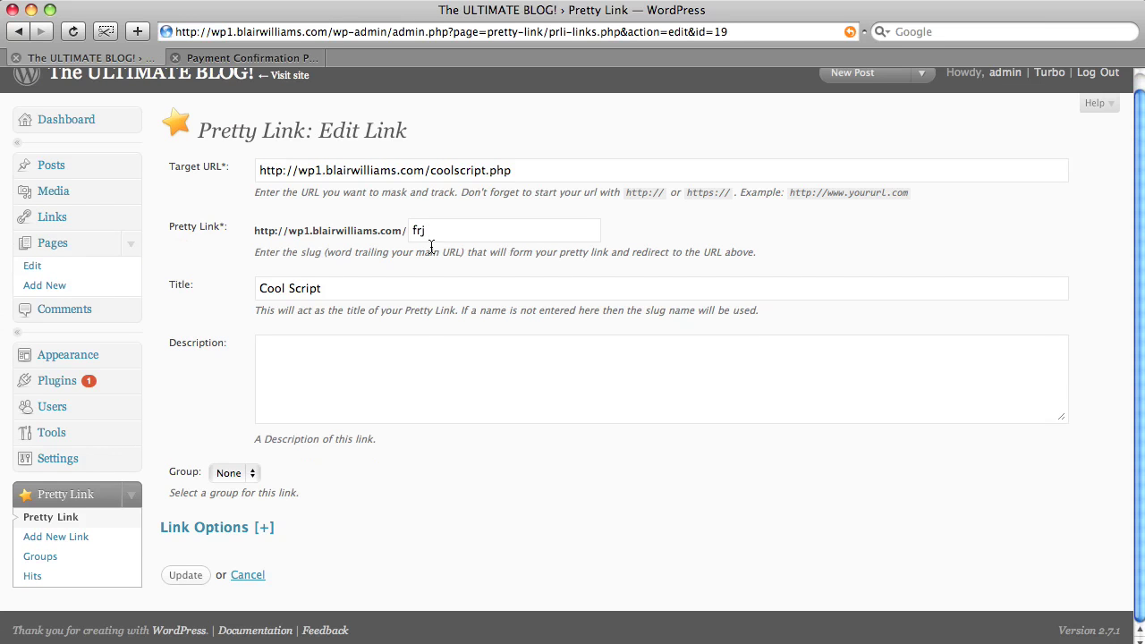
pyautogui.click(220, 530)
pyautogui.scroll(-5, 521, 482)
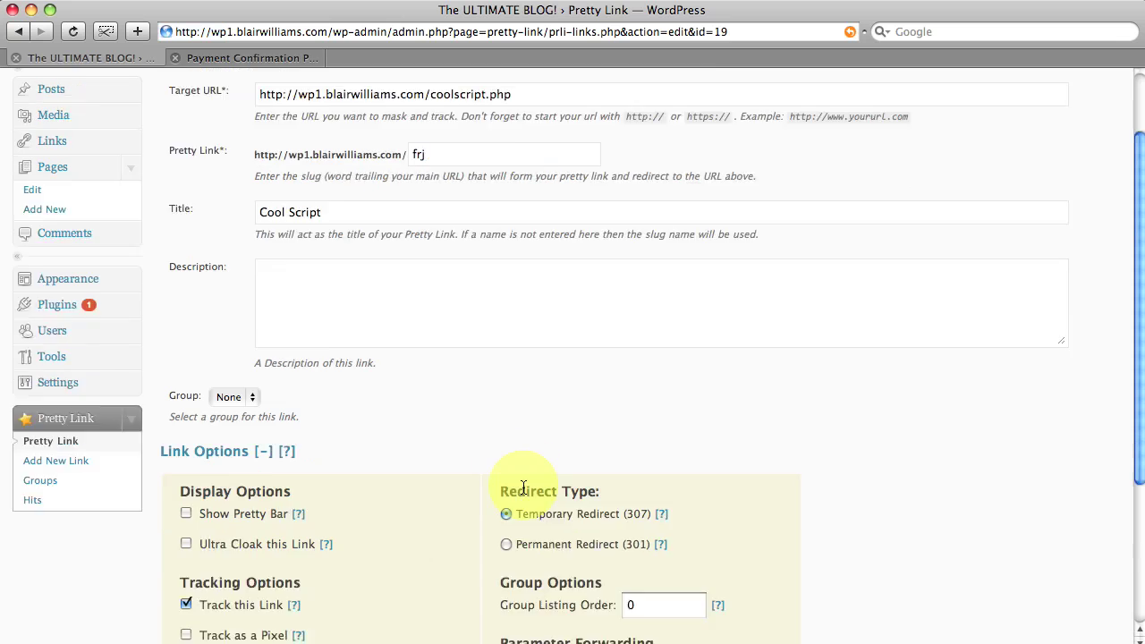
pyautogui.click(507, 534)
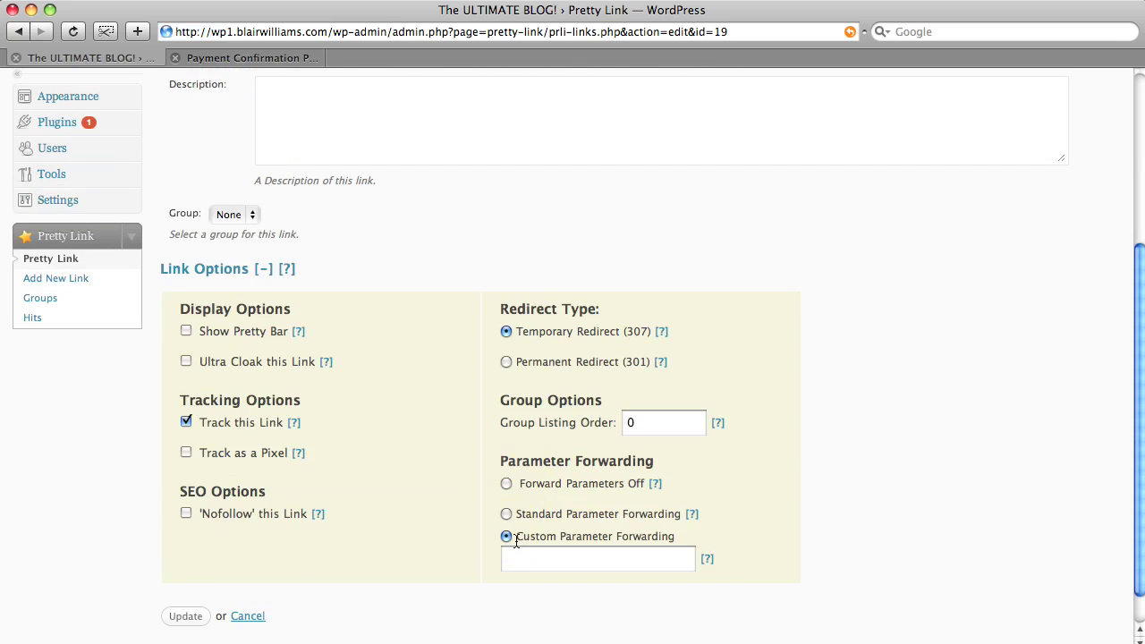
# Set the custom parameter format to /%uid%/%pid%/%locale%/%whatever% and update the link.
pyautogui.click(519, 559)
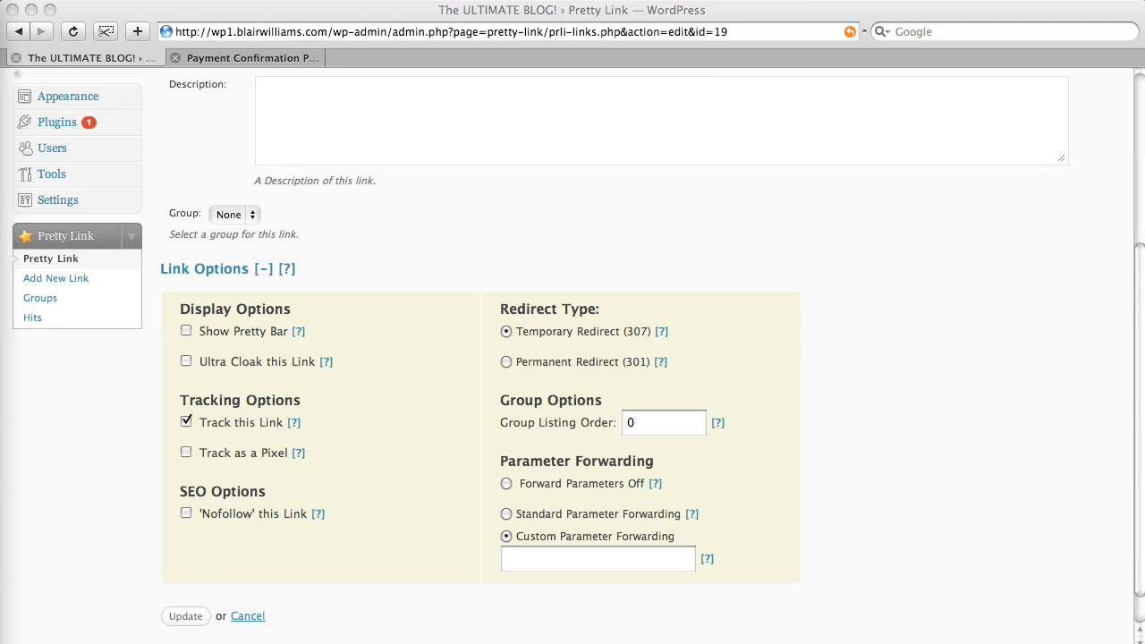
pyautogui.click(607, 559)
pyautogui.press('super+v')
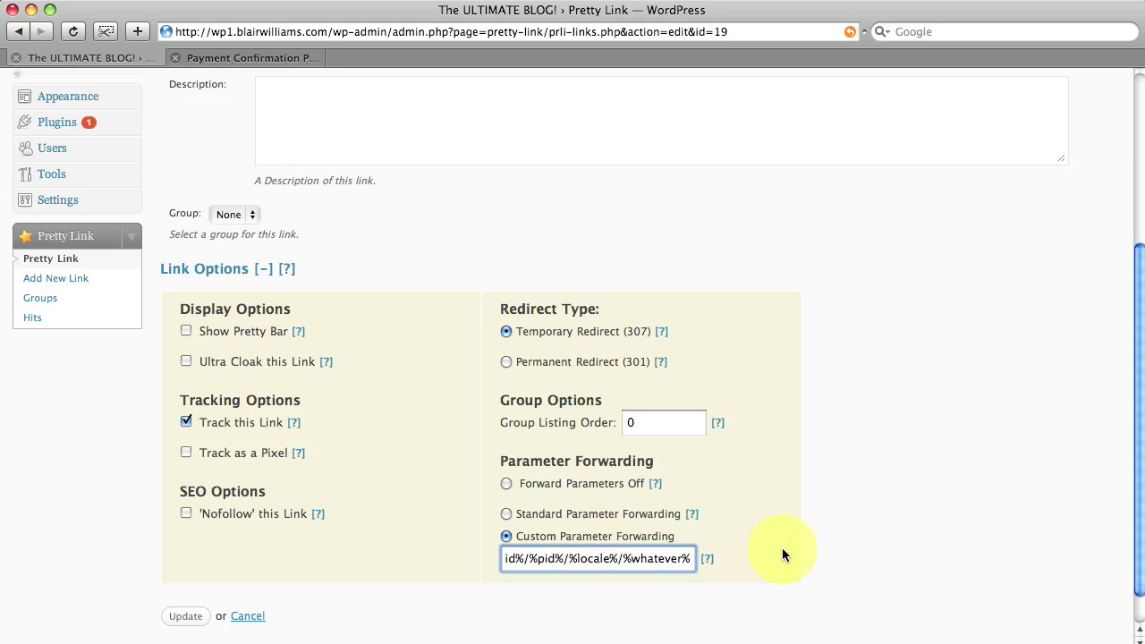
pyautogui.click(631, 559)
pyautogui.moveTo(541, 562); pyautogui.dragTo(430, 557)
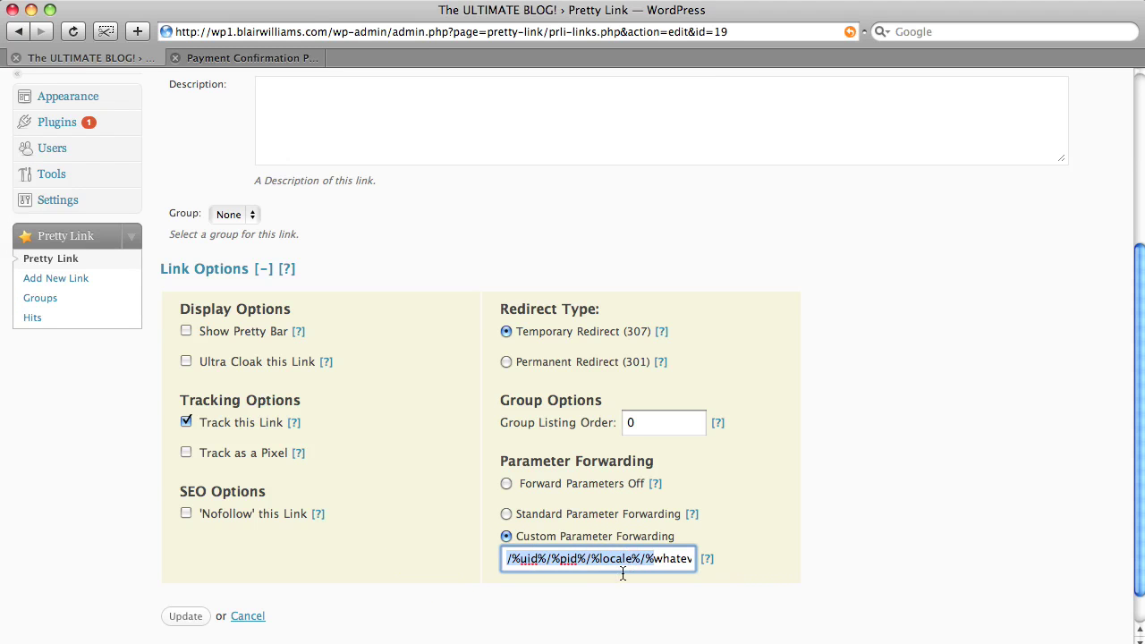
pyautogui.click(552, 561)
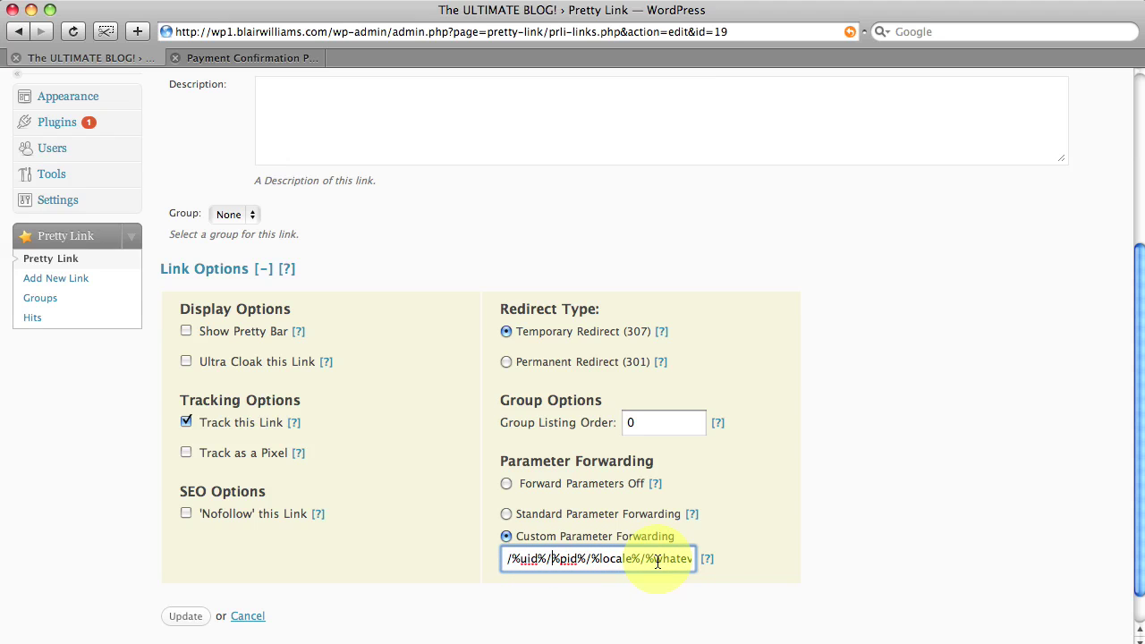
pyautogui.click(549, 560)
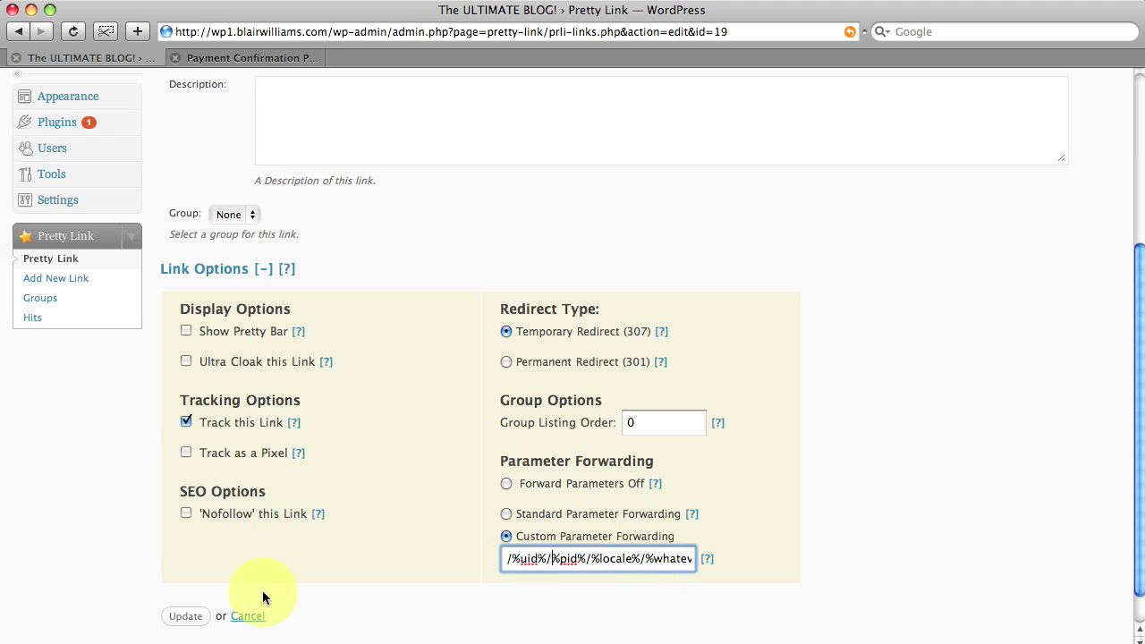
pyautogui.click(185, 615)
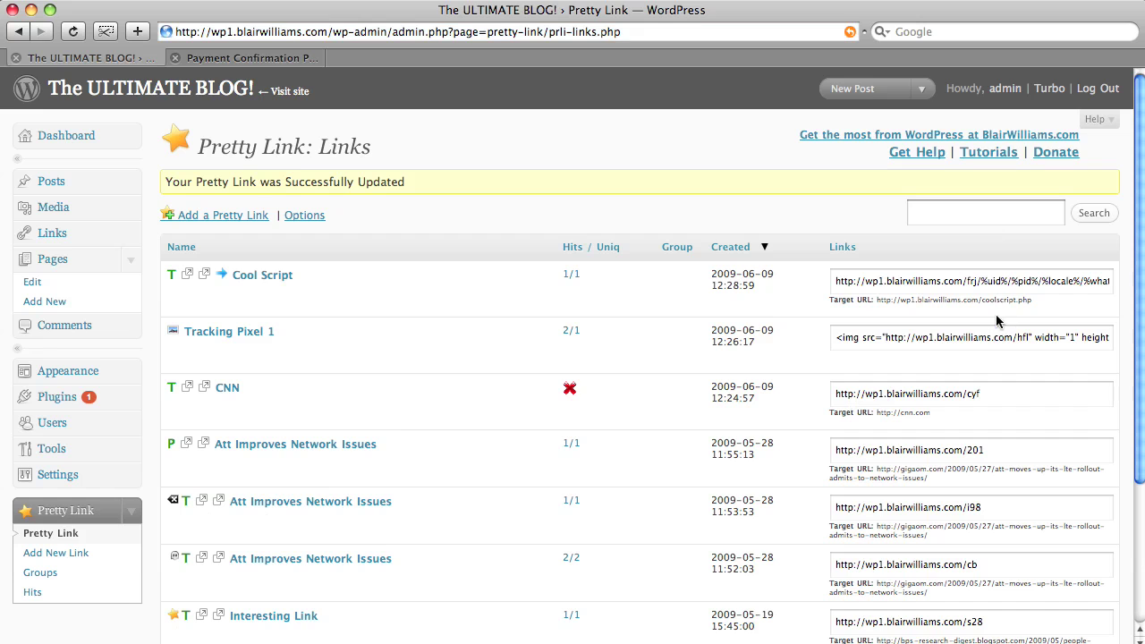
# Test the updated Cool Script link in a new tab, replacing its placeholders so the address ends in /frj/43/2/en-gb/cool.
pyautogui.click(997, 284)
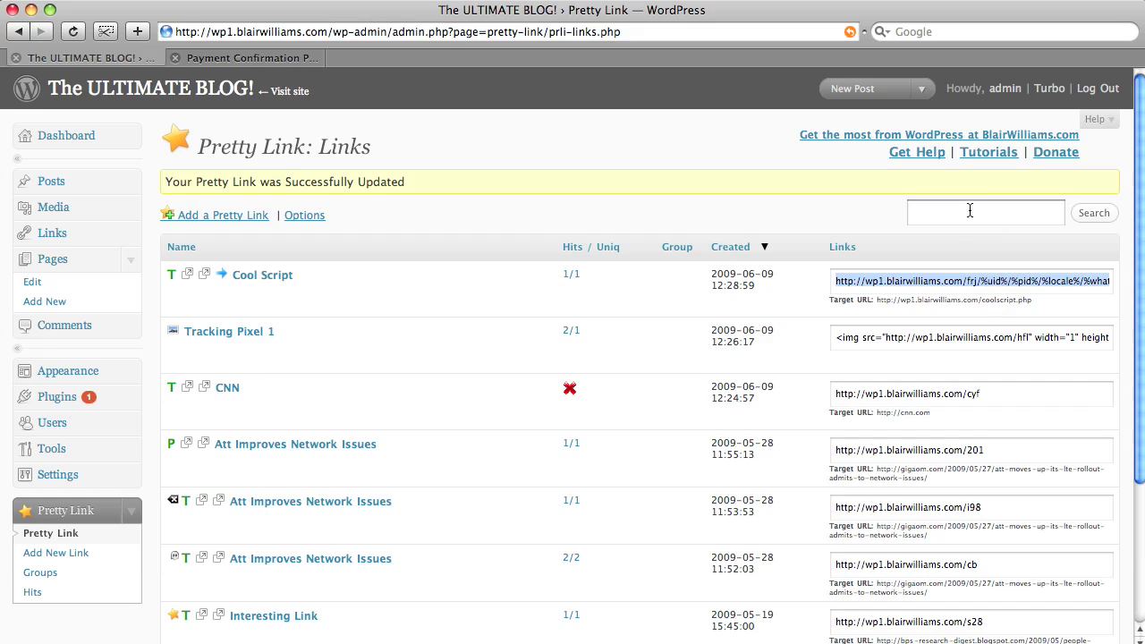
pyautogui.press('super+t')
pyautogui.press('super+v')
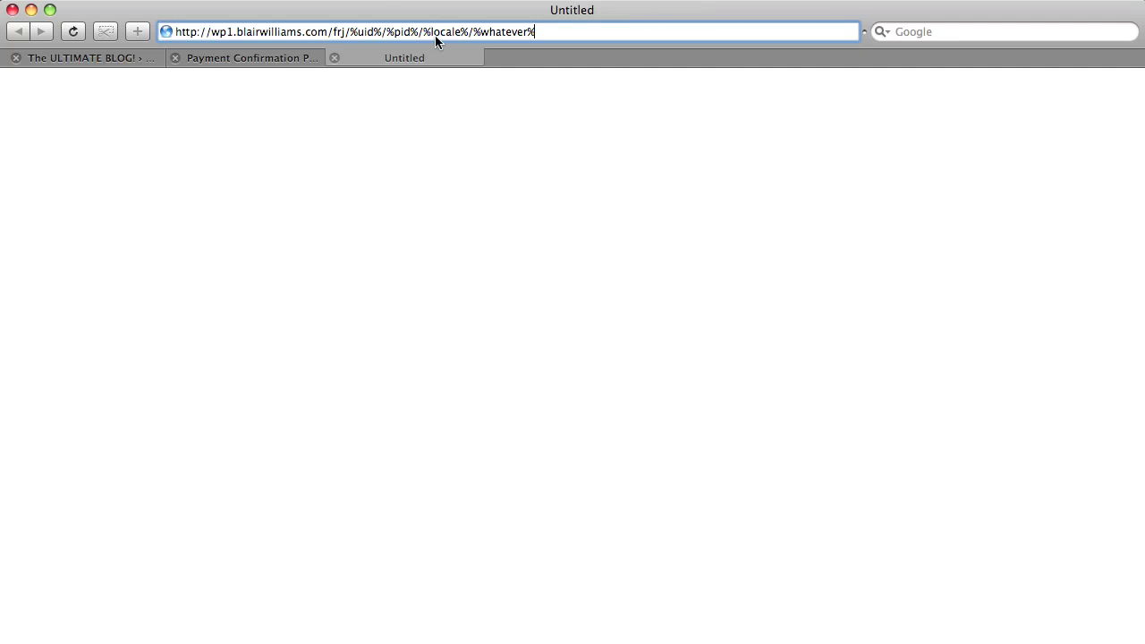
pyautogui.moveTo(351, 32); pyautogui.dragTo(382, 32)
pyautogui.write('43')
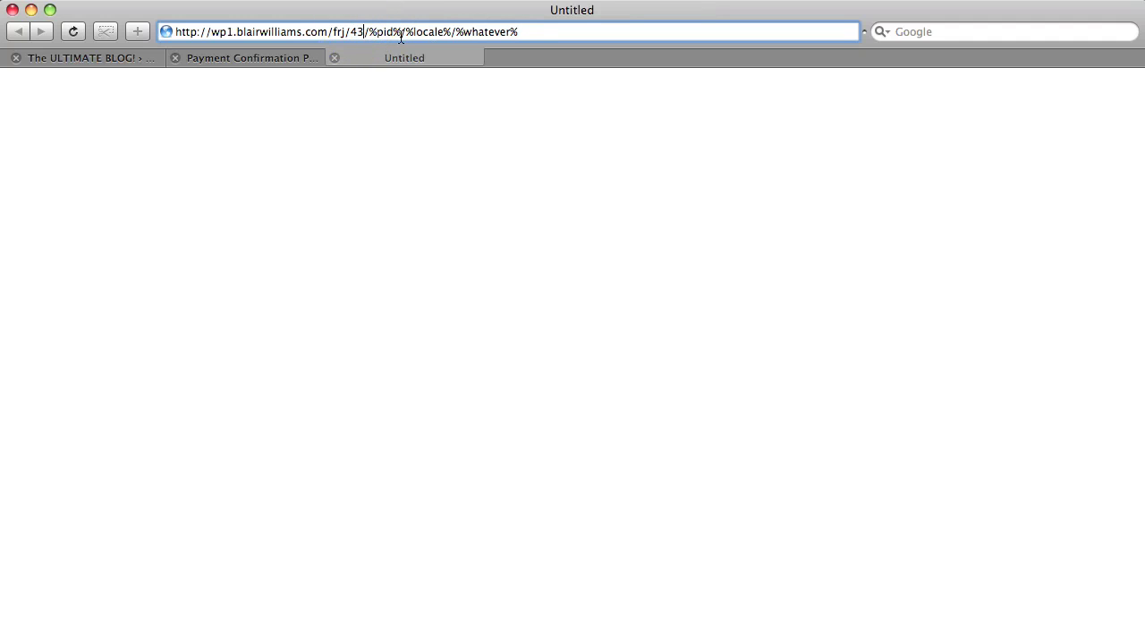
pyautogui.moveTo(401, 33)
pyautogui.mouseDown()
pyautogui.moveTo(371, 33)
pyautogui.moveTo(424, 36)
pyautogui.mouseUp()
pyautogui.write('2/en-gb')
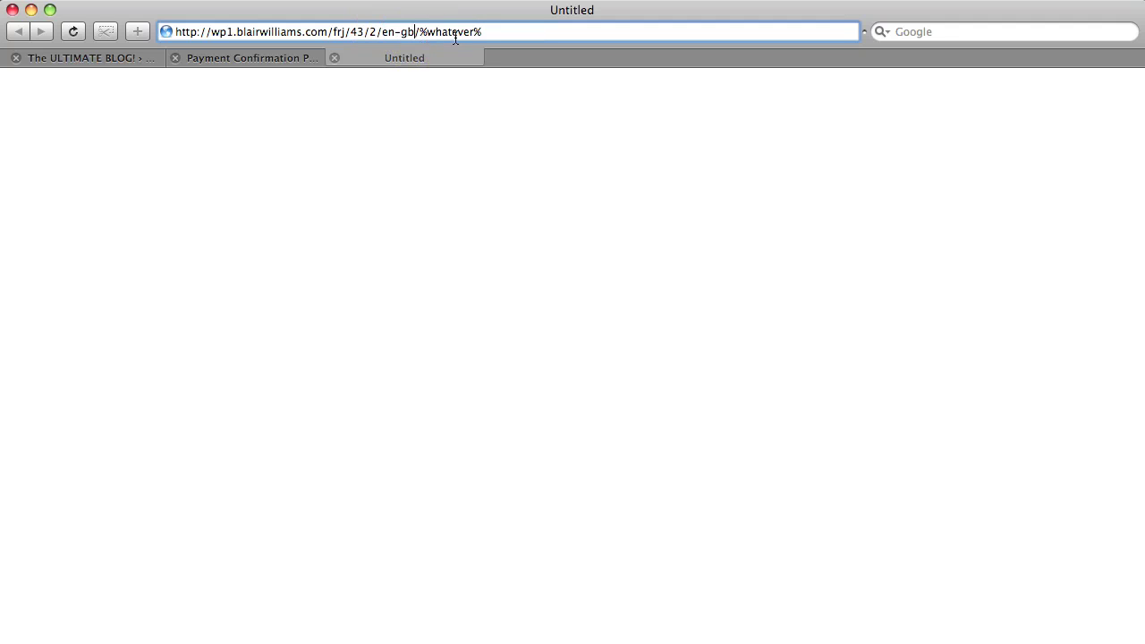
pyautogui.moveTo(480, 31); pyautogui.dragTo(423, 34)
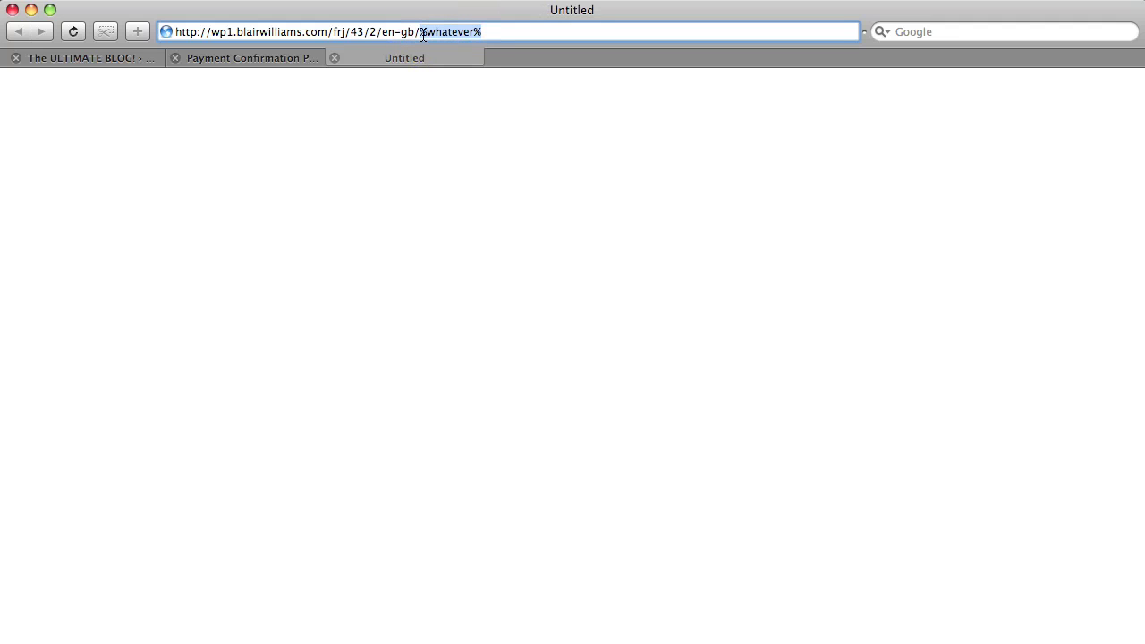
pyautogui.write('foo')
pyautogui.press('Return')
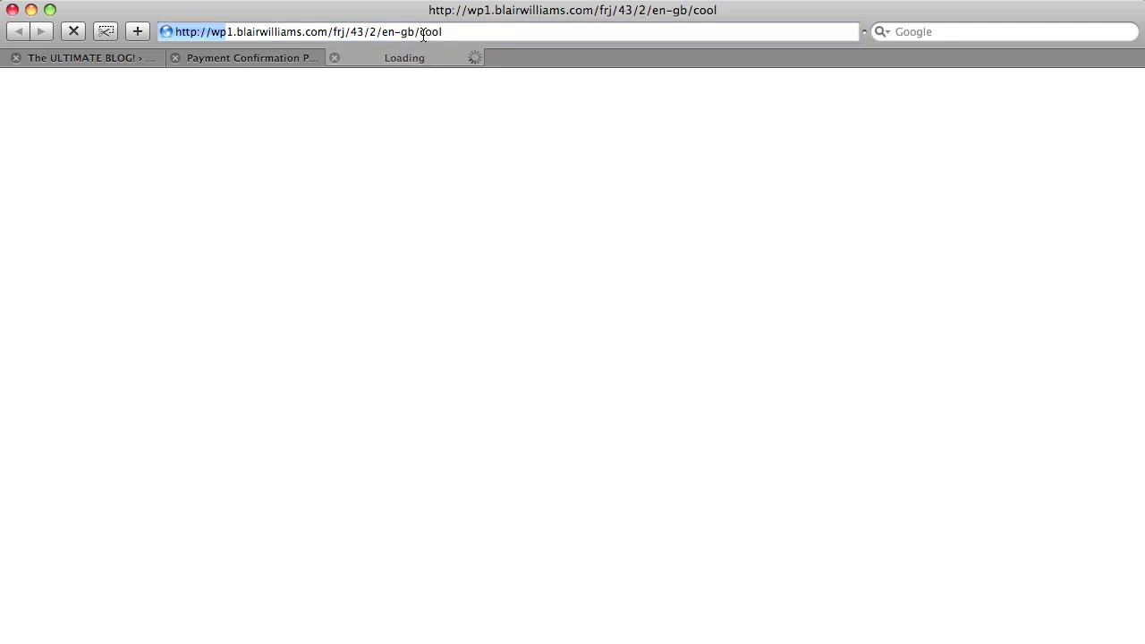